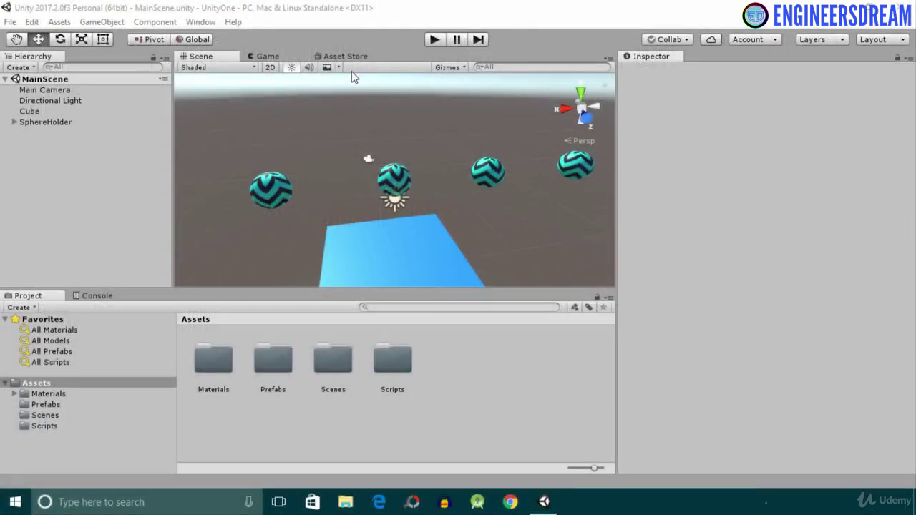
Step: Bring the Unity editor showing the UnityOne project's MainScene to the front
{"action": "left_click", "coordinate": [247, 6]}
Step: Create a new 3D Unity project named ARONE
{"action": "left_click", "coordinate": [10, 21]}
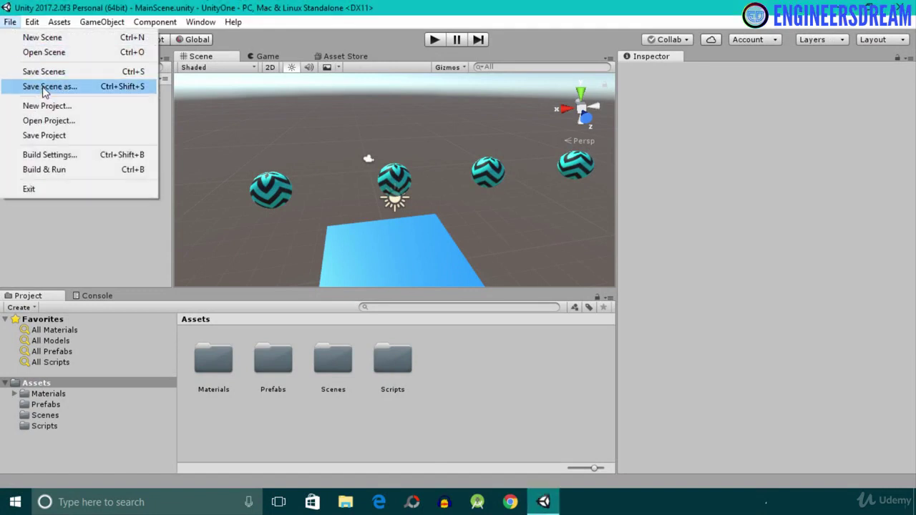
{"action": "left_click", "coordinate": [46, 106]}
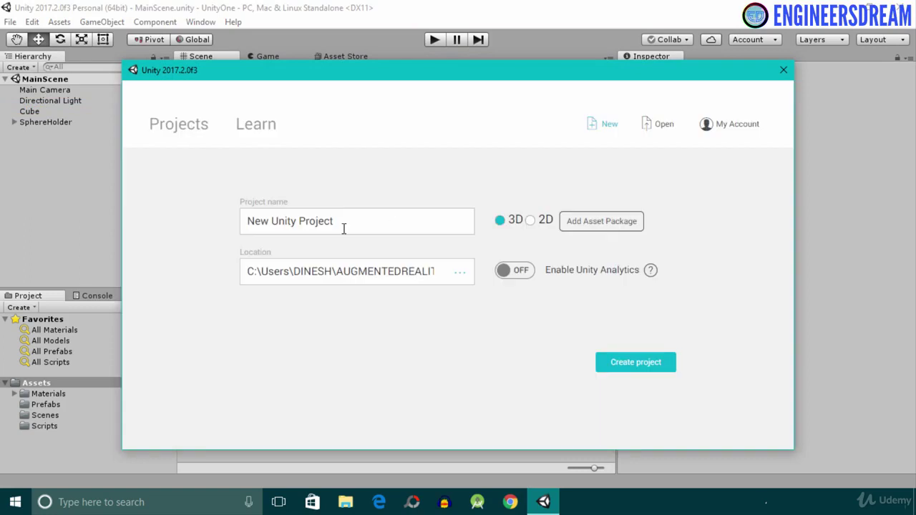
{"action": "left_click", "coordinate": [344, 228]}
{"action": "type", "text": "ARONE"}
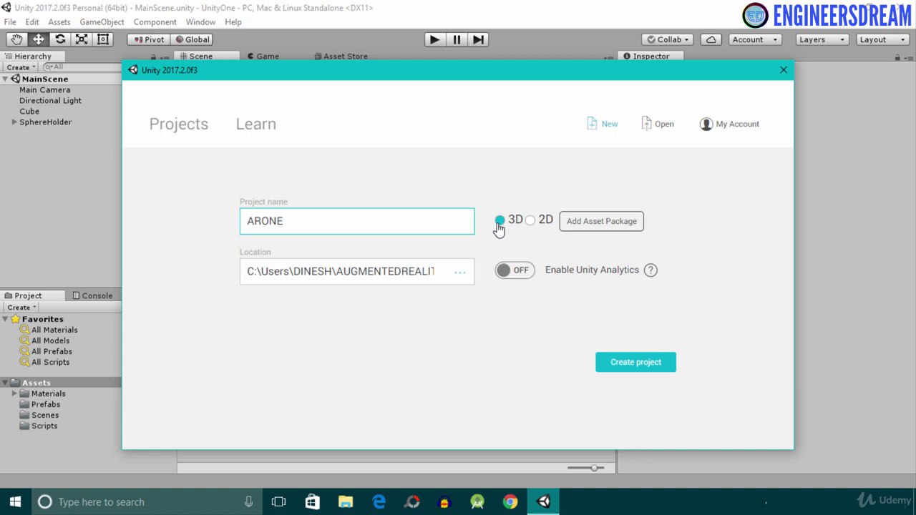
{"action": "left_click", "coordinate": [635, 363]}
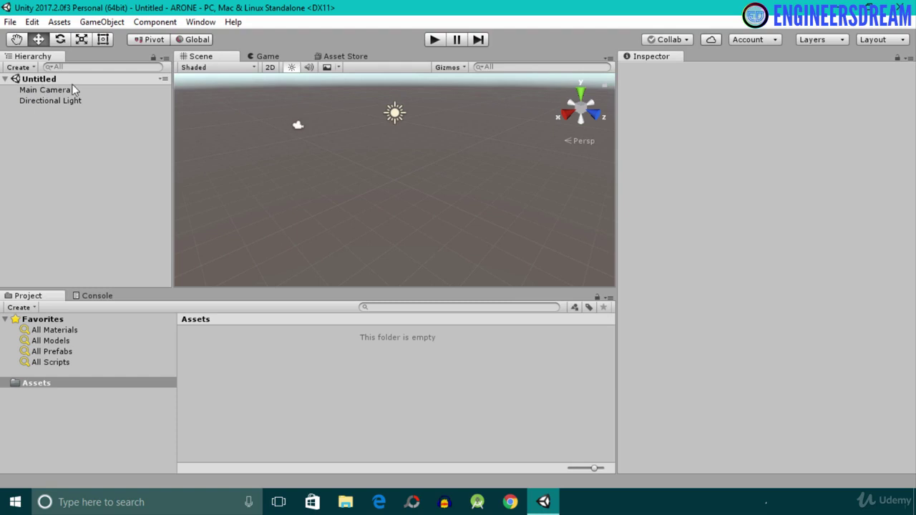
Step: In the Save Scene dialog, create nested DataFiles and Scenes folders under Assets
{"action": "left_click", "coordinate": [9, 22]}
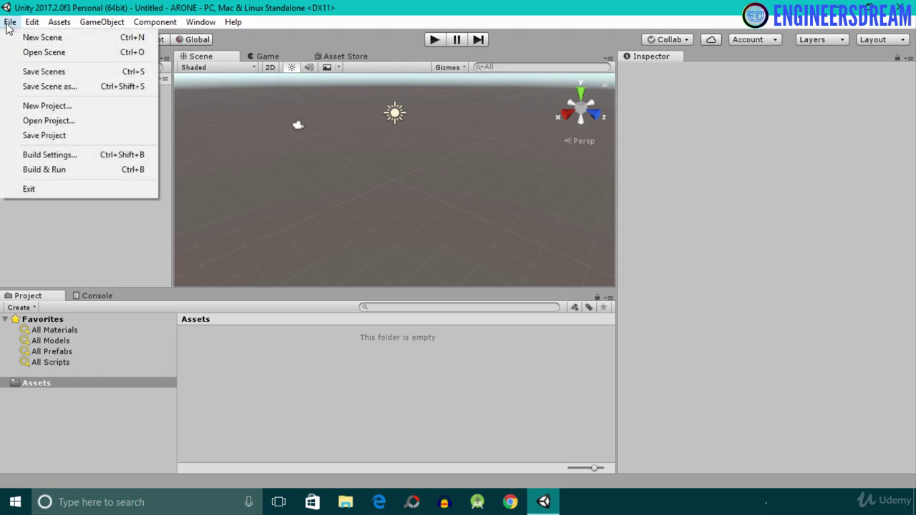
{"action": "left_click", "coordinate": [54, 89]}
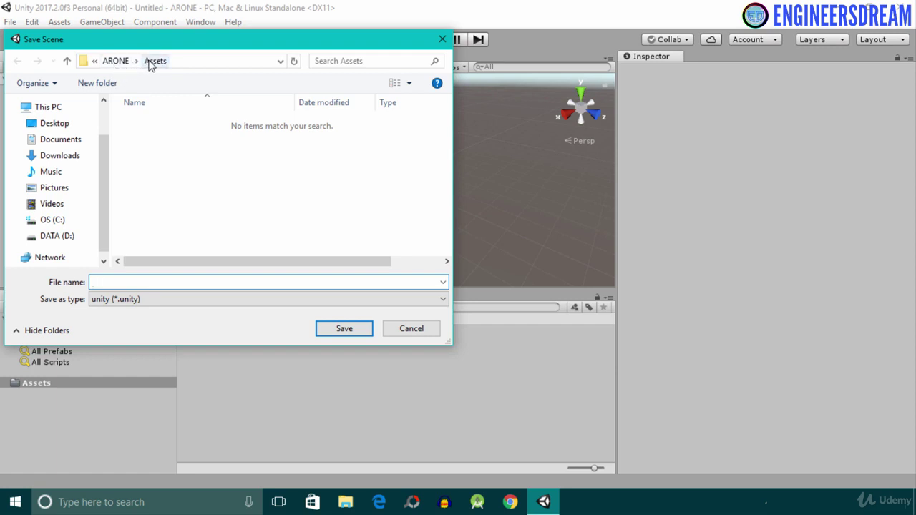
{"action": "left_click", "coordinate": [97, 83]}
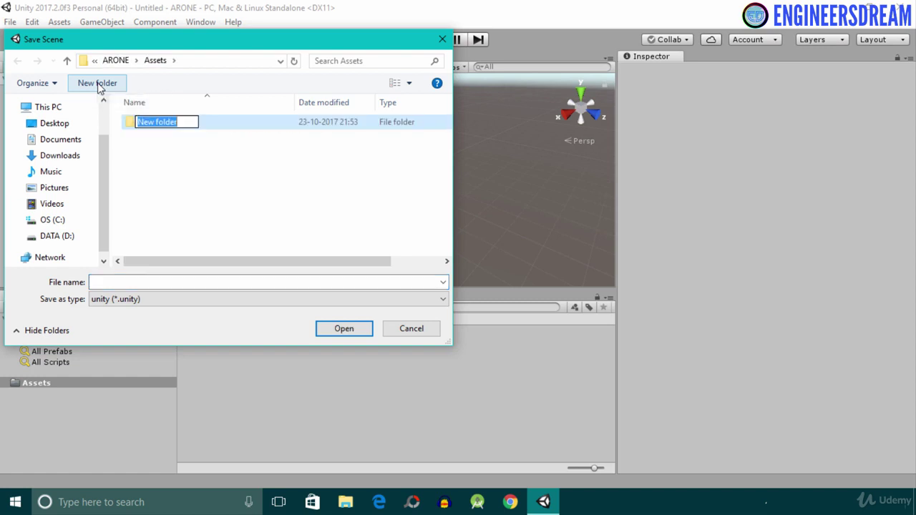
{"action": "type", "text": "DataFiles"}
{"action": "key", "text": "Return"}
{"action": "key", "text": "Return"}
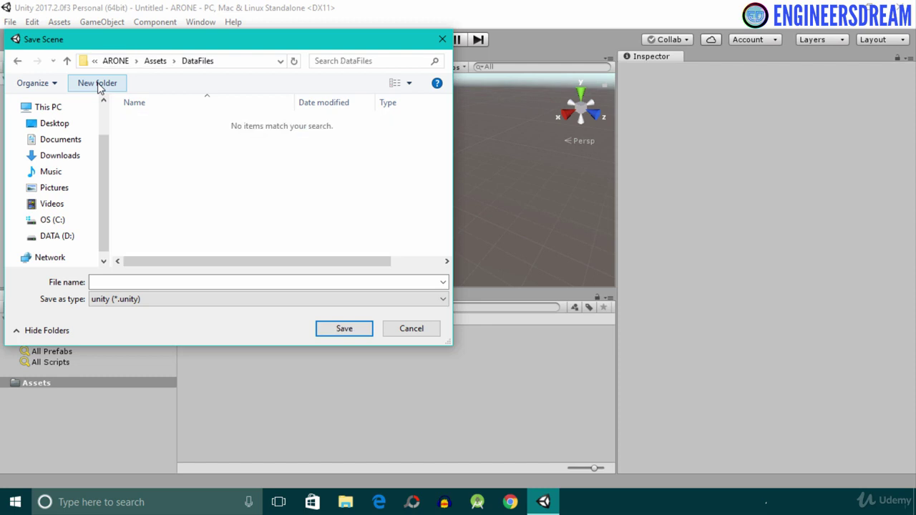
{"action": "left_click", "coordinate": [97, 83]}
{"action": "type", "text": "S"}
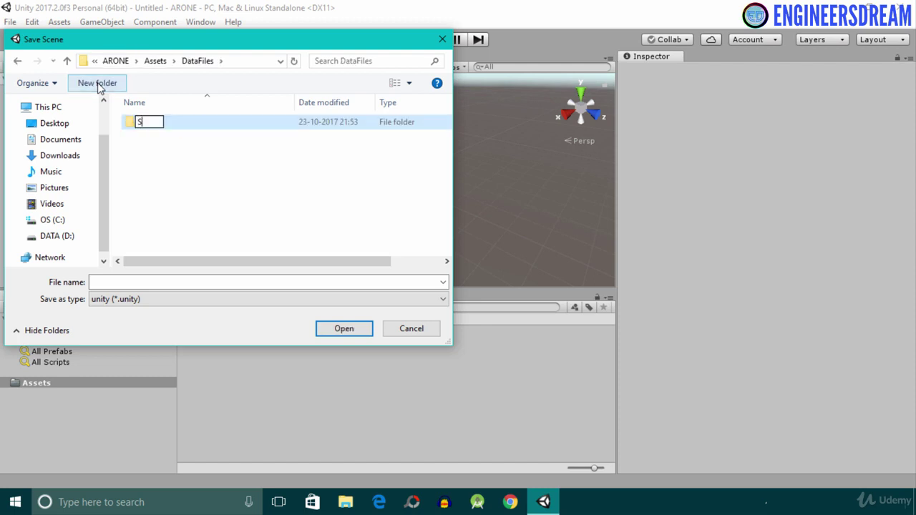
{"action": "type", "text": "cenes"}
{"action": "key", "text": "Return"}
{"action": "key", "text": "Return"}
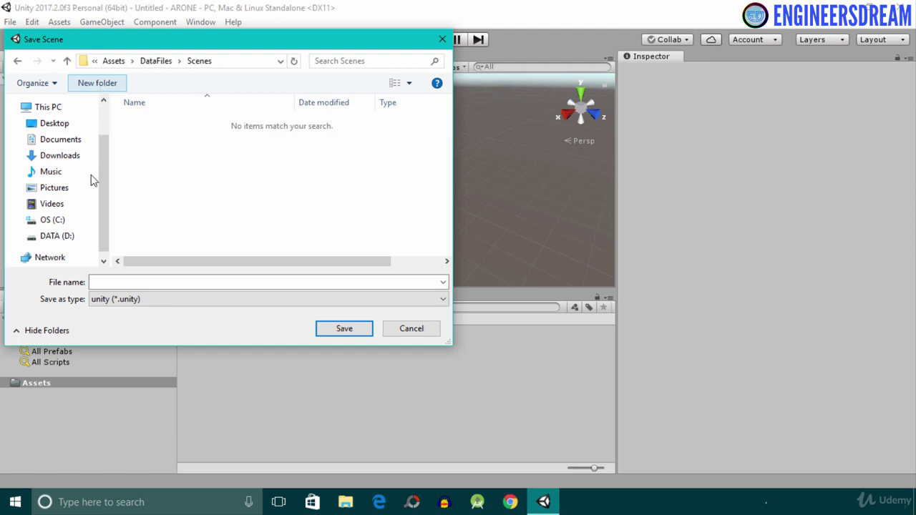
Step: Save the scene as ARONEScene and browse to Assets/DataFiles/Scenes in the Project panel
{"action": "left_click", "coordinate": [172, 283]}
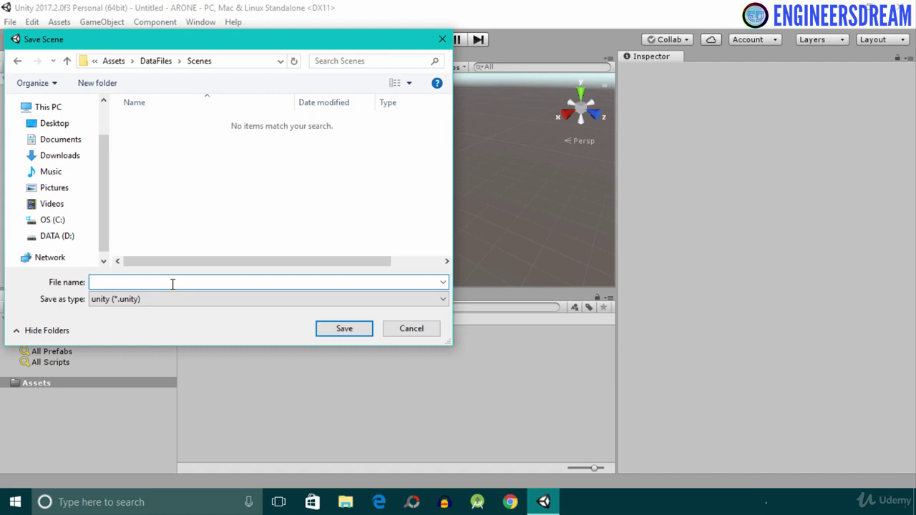
{"action": "type", "text": "ARONEScene"}
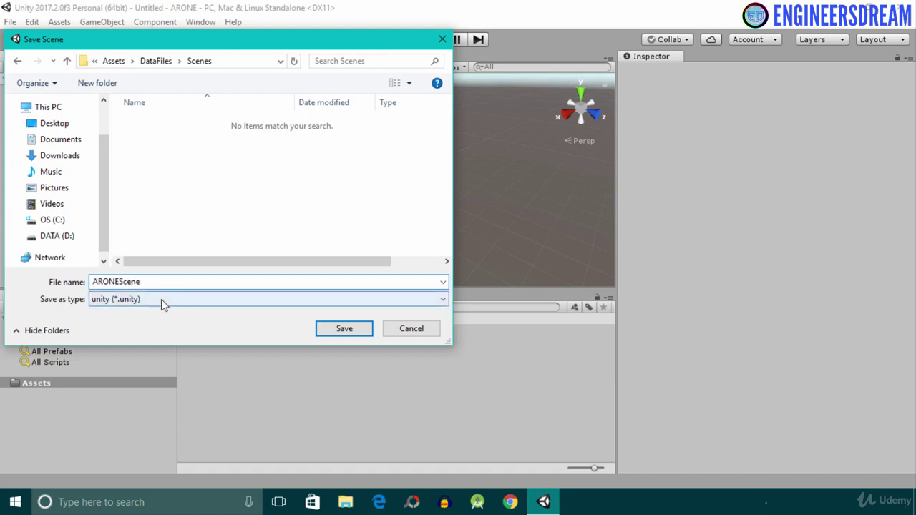
{"action": "left_click", "coordinate": [358, 338]}
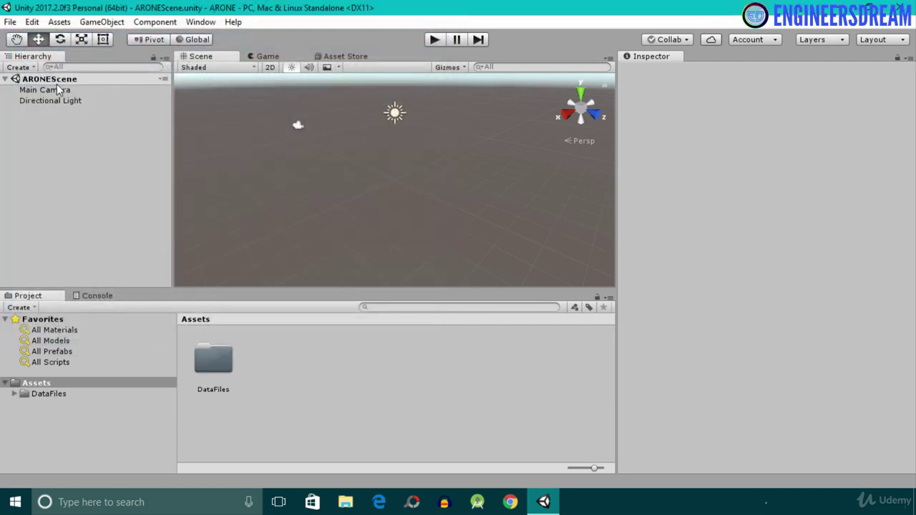
{"action": "double_click", "coordinate": [216, 364]}
{"action": "double_click", "coordinate": [218, 362]}
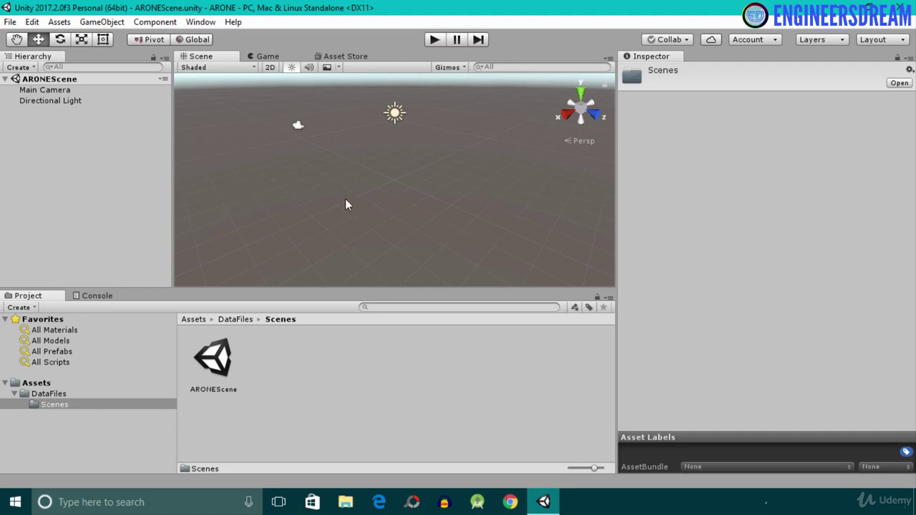
Step: Switch the build platform to Android and show its Player Settings
{"action": "left_click", "coordinate": [6, 23]}
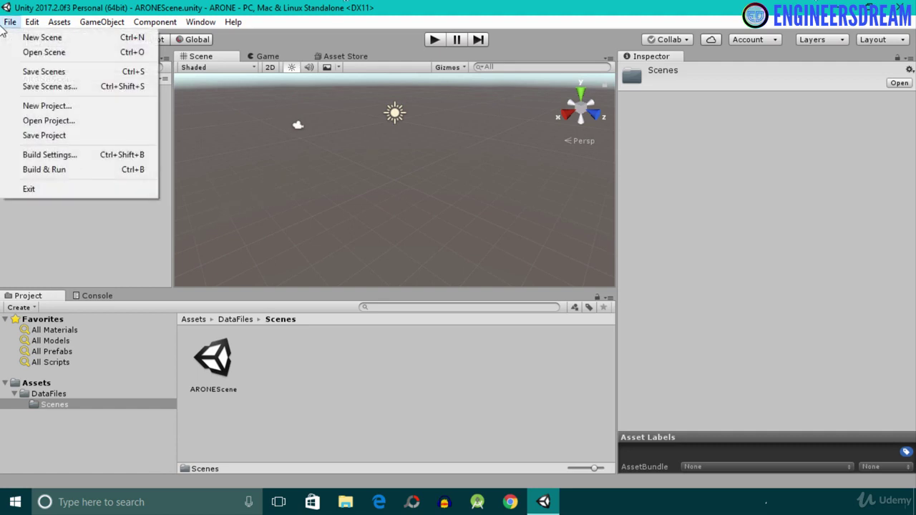
{"action": "left_click", "coordinate": [75, 157]}
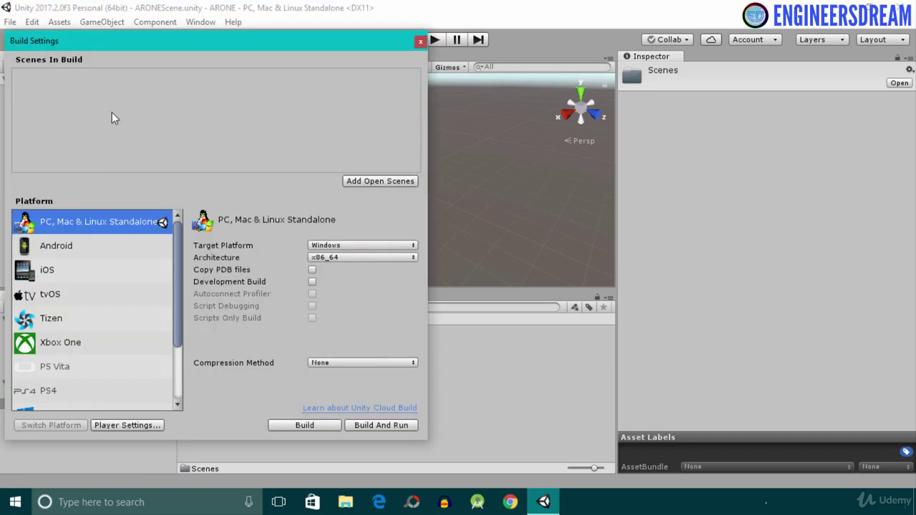
{"action": "left_click_drag", "start_coordinate": [149, 40], "coordinate": [294, 12]}
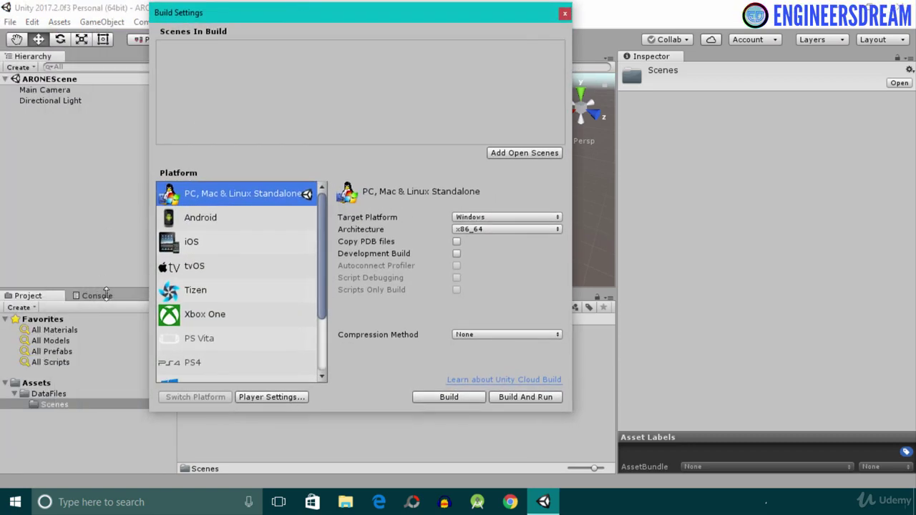
{"action": "left_click", "coordinate": [213, 222]}
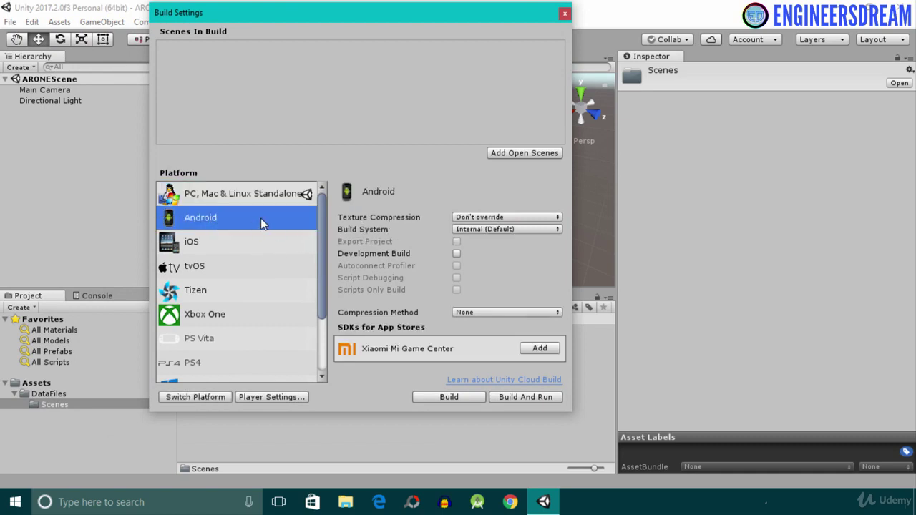
{"action": "left_click", "coordinate": [203, 398]}
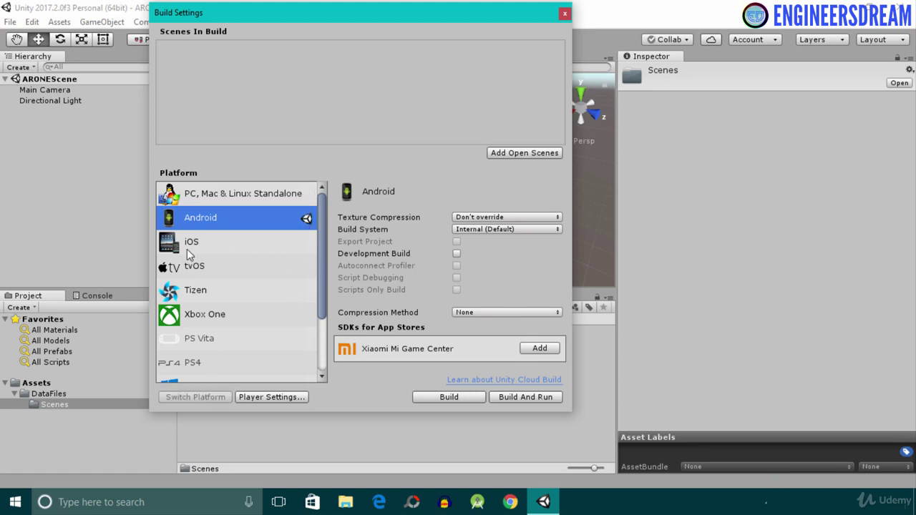
{"action": "left_click", "coordinate": [285, 398]}
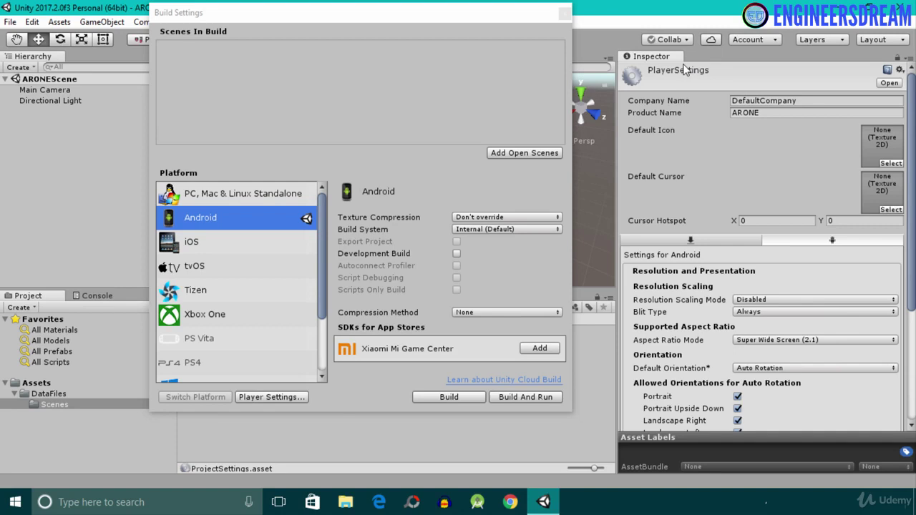
Step: Tick Vuforia Augmented Reality Supported under XR Settings, then close Build Settings
{"action": "scroll", "coordinate": [702, 118], "scroll_direction": "down", "scroll_amount": 5}
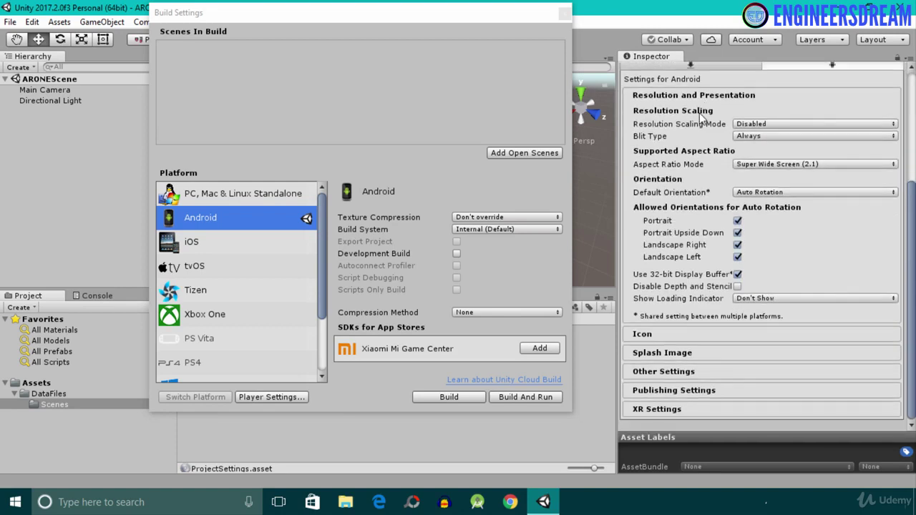
{"action": "left_click", "coordinate": [666, 414]}
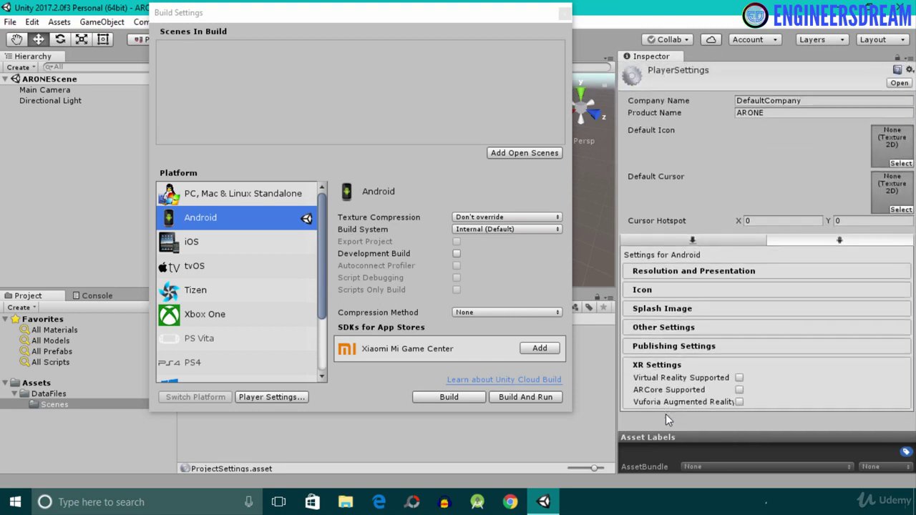
{"action": "left_click", "coordinate": [740, 402]}
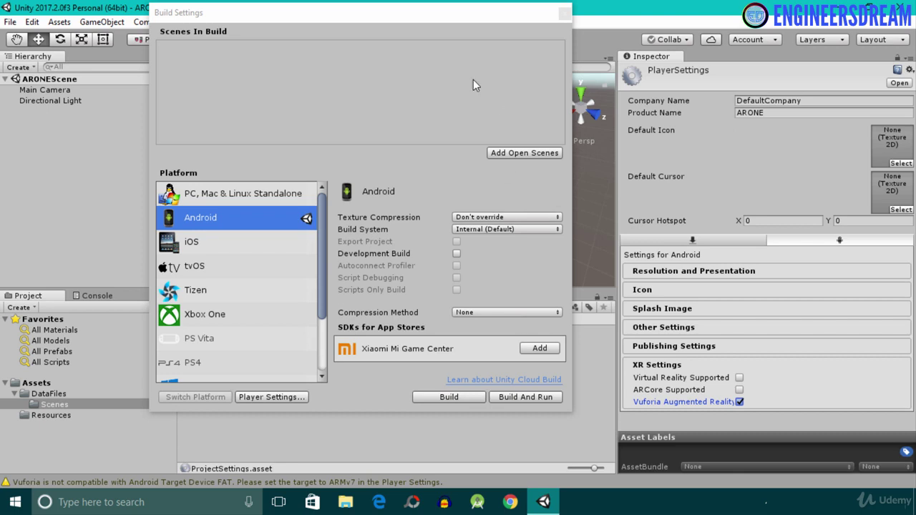
{"action": "left_click", "coordinate": [565, 12]}
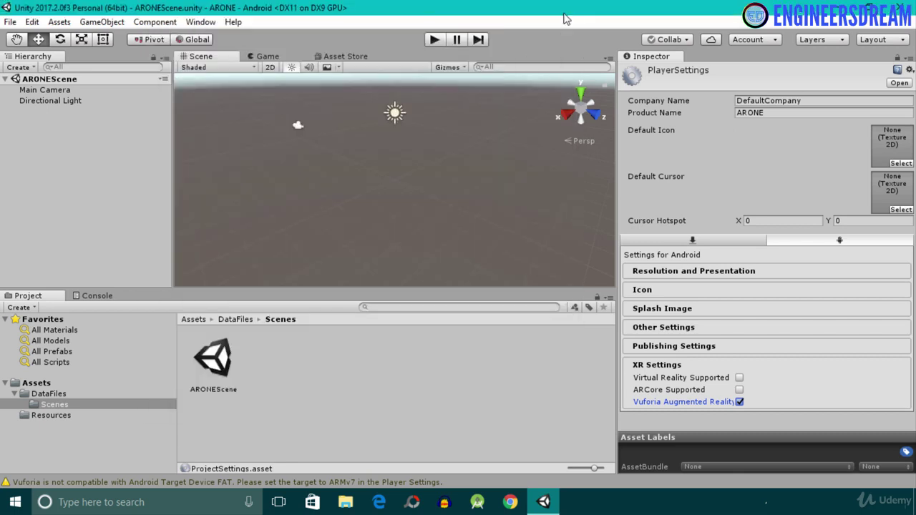
Step: Delete the Main Camera and add a Vuforia AR Camera from GameObject > Vuforia
{"action": "left_click", "coordinate": [48, 90]}
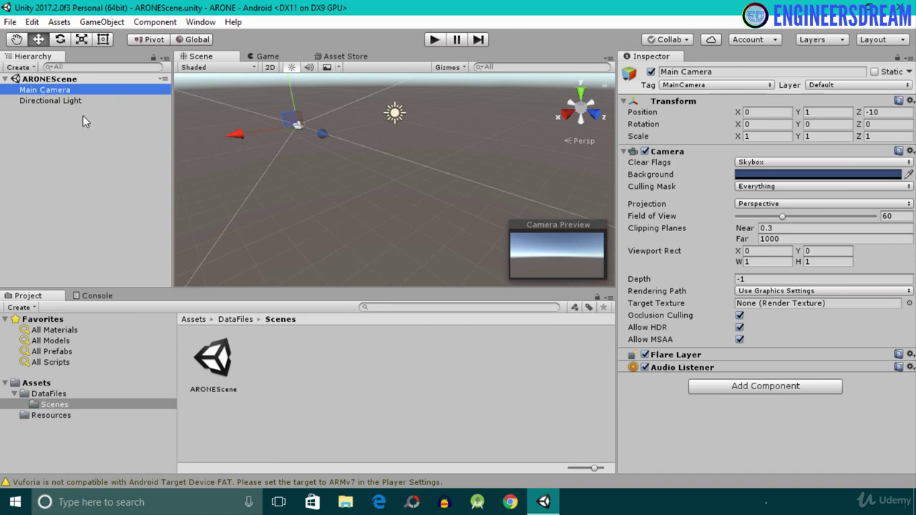
{"action": "key", "text": "Delete"}
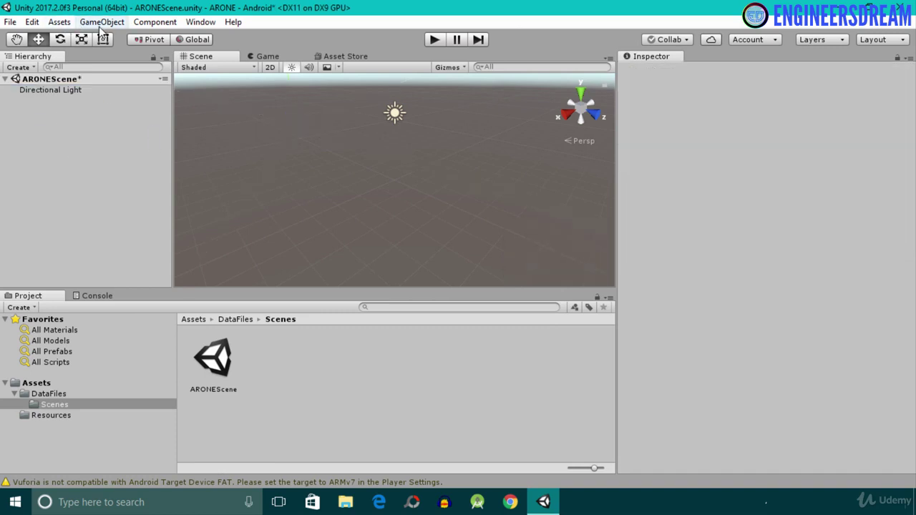
{"action": "left_click", "coordinate": [100, 23]}
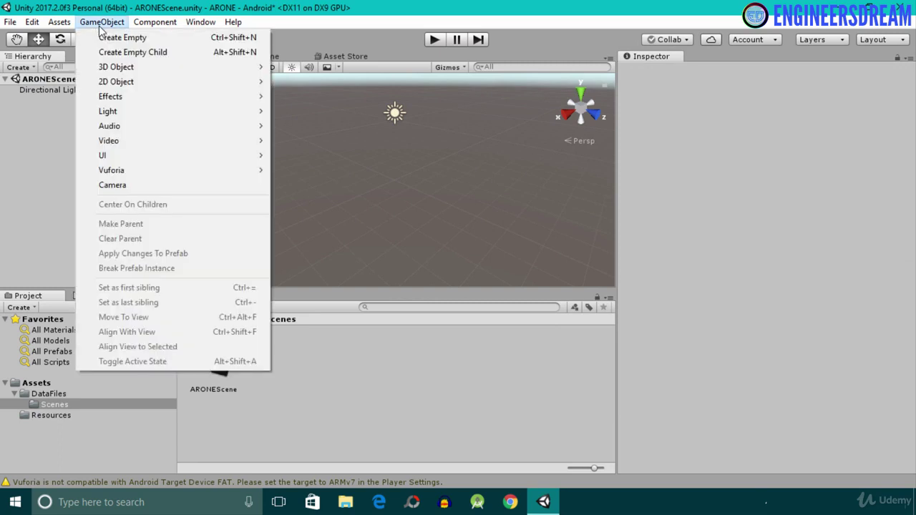
{"action": "mouse_move", "coordinate": [118, 170]}
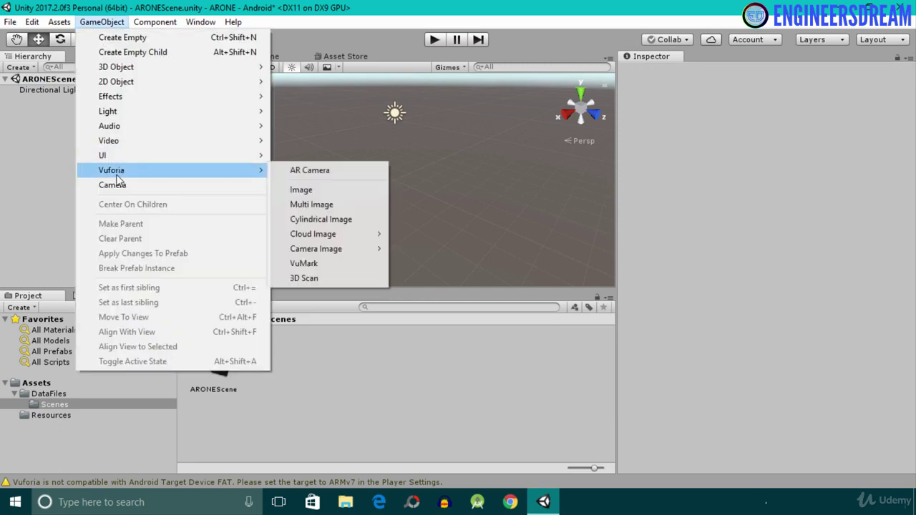
{"action": "left_click", "coordinate": [317, 172]}
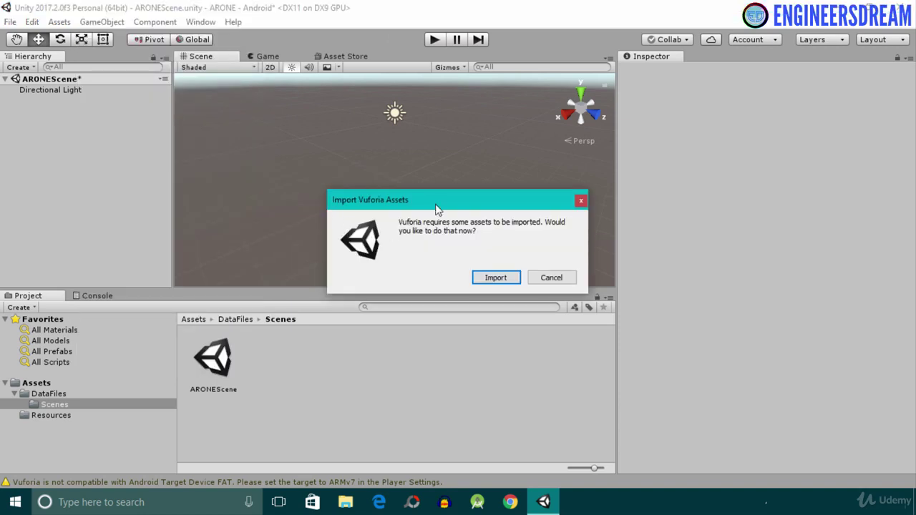
{"action": "left_click_drag", "start_coordinate": [438, 200], "coordinate": [375, 107]}
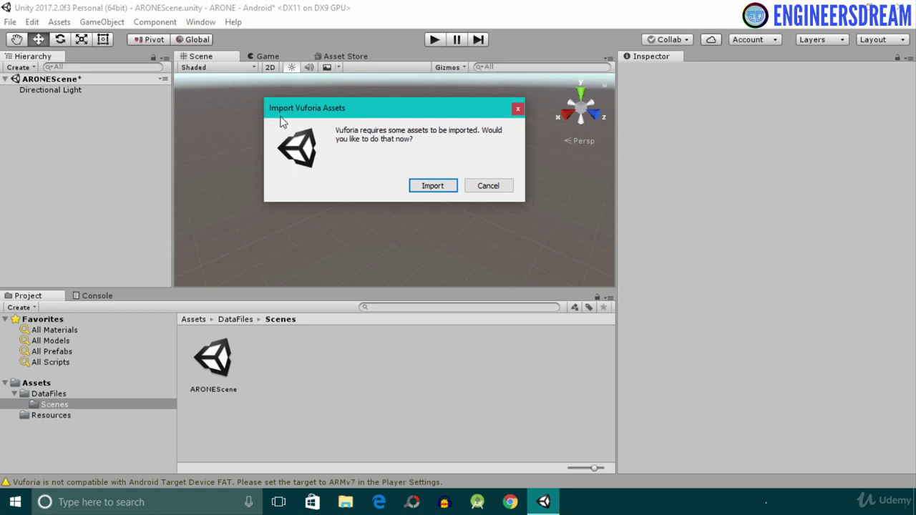
Step: Import the required Vuforia assets and browse the new StreamingAssets and Vuforia folders
{"action": "left_click", "coordinate": [431, 187]}
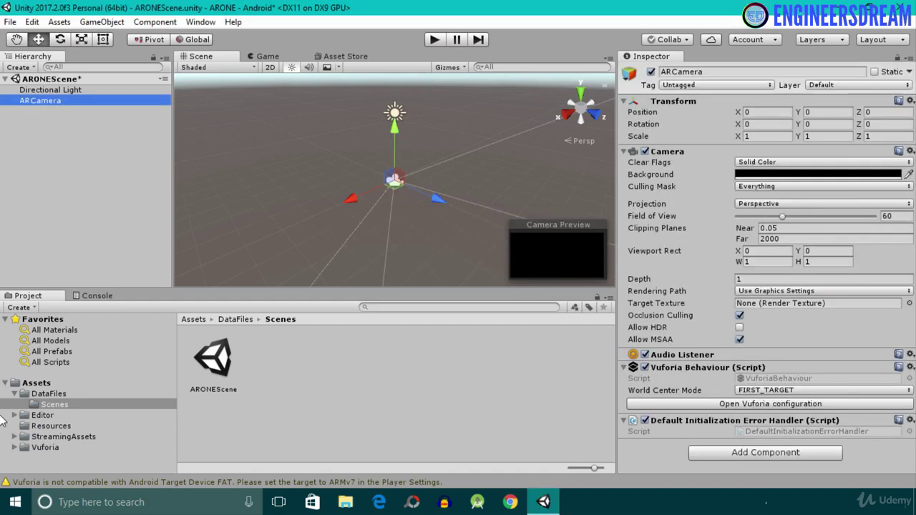
{"action": "left_click", "coordinate": [136, 383]}
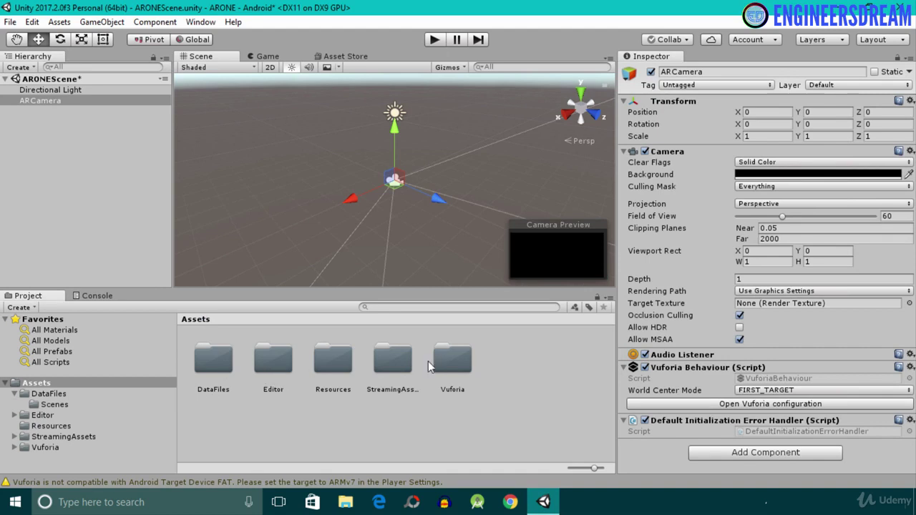
{"action": "left_click", "coordinate": [382, 370]}
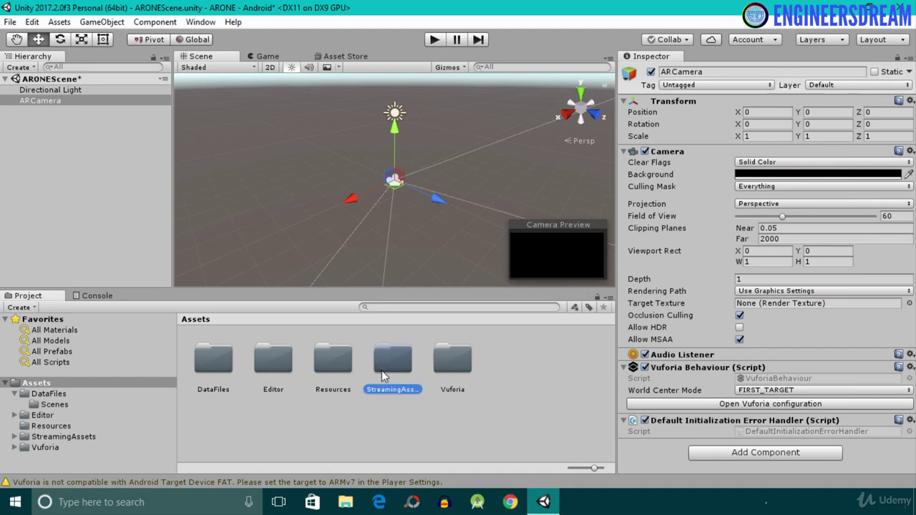
{"action": "left_click", "coordinate": [449, 369]}
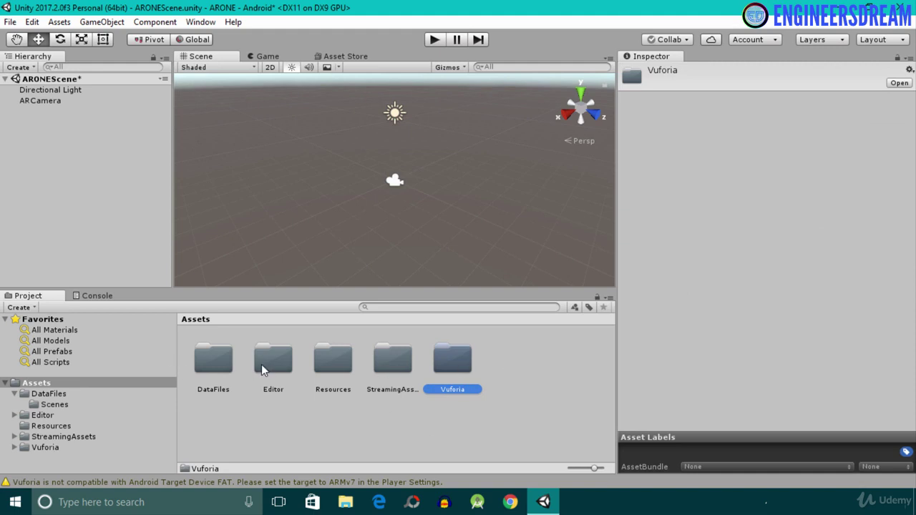
Step: Select the ARCamera to inspect it, then switch to Chrome's address bar
{"action": "left_click", "coordinate": [50, 101]}
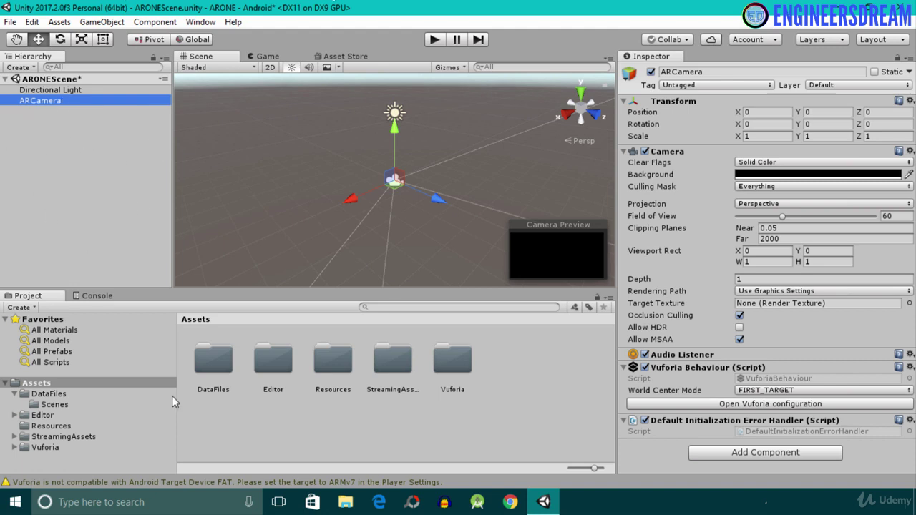
{"action": "left_click", "coordinate": [506, 505]}
{"action": "left_click", "coordinate": [481, 31]}
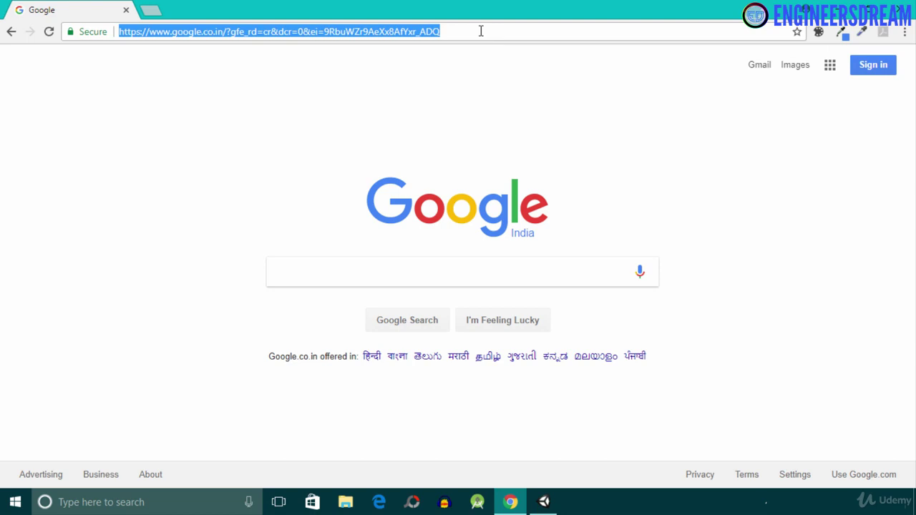
Step: Go to vuforia.com and open its Developer Portal
{"action": "type", "text": "vufori"}
{"action": "key", "text": "Return"}
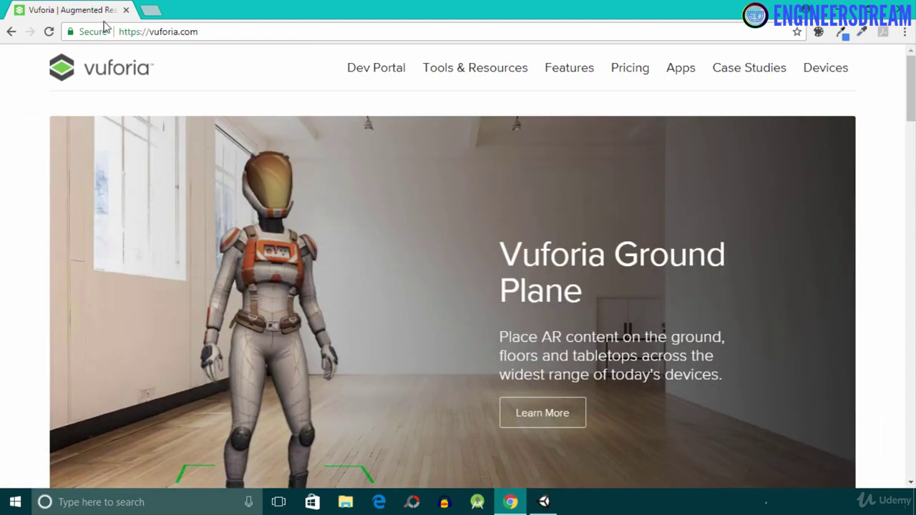
{"action": "left_click", "coordinate": [393, 74]}
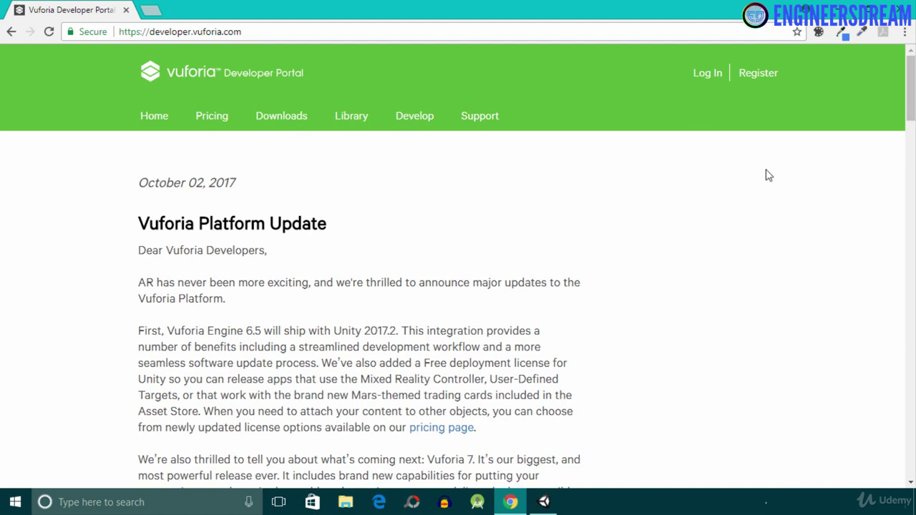
Step: Look over the Vuforia developer registration form, then go to the Login page
{"action": "left_click", "coordinate": [759, 73]}
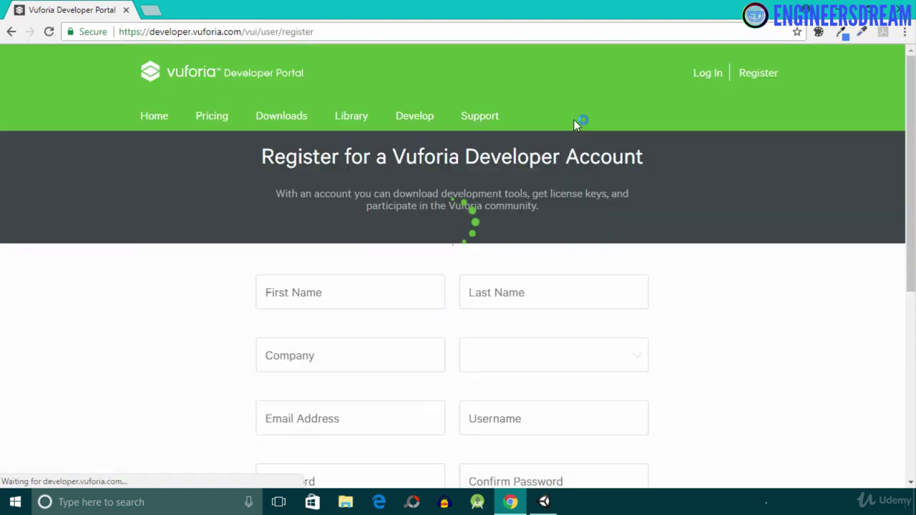
{"action": "scroll", "coordinate": [575, 126], "scroll_direction": "down", "scroll_amount": 1}
{"action": "scroll", "coordinate": [575, 125], "scroll_direction": "down", "scroll_amount": 1}
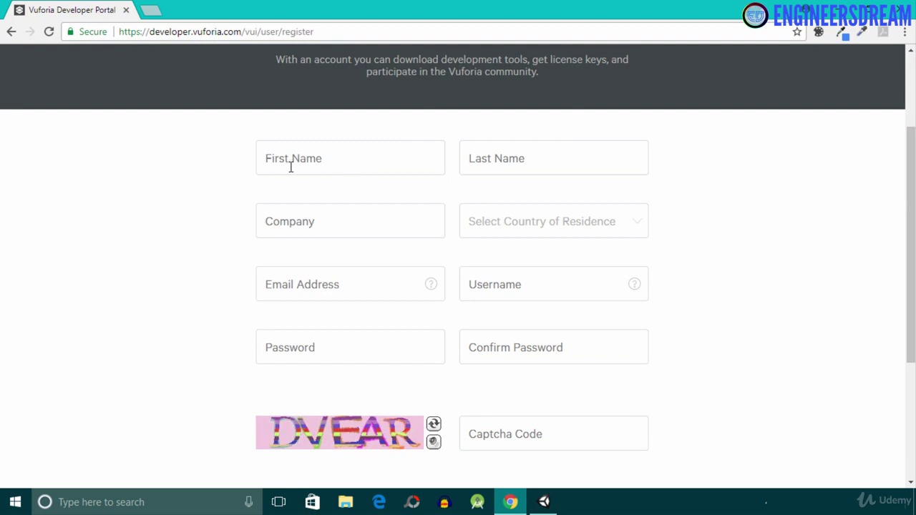
{"action": "scroll", "coordinate": [441, 261], "scroll_direction": "down", "scroll_amount": 3}
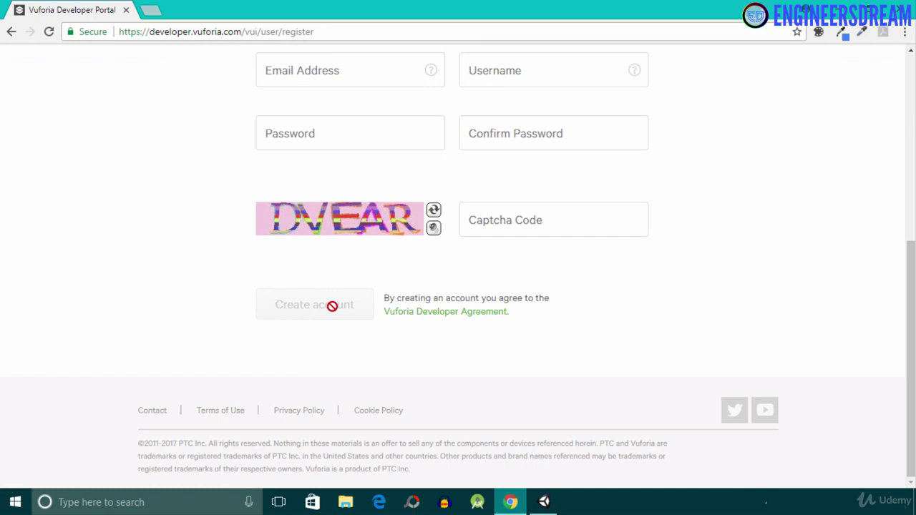
{"action": "scroll", "coordinate": [333, 306], "scroll_direction": "up", "scroll_amount": 5}
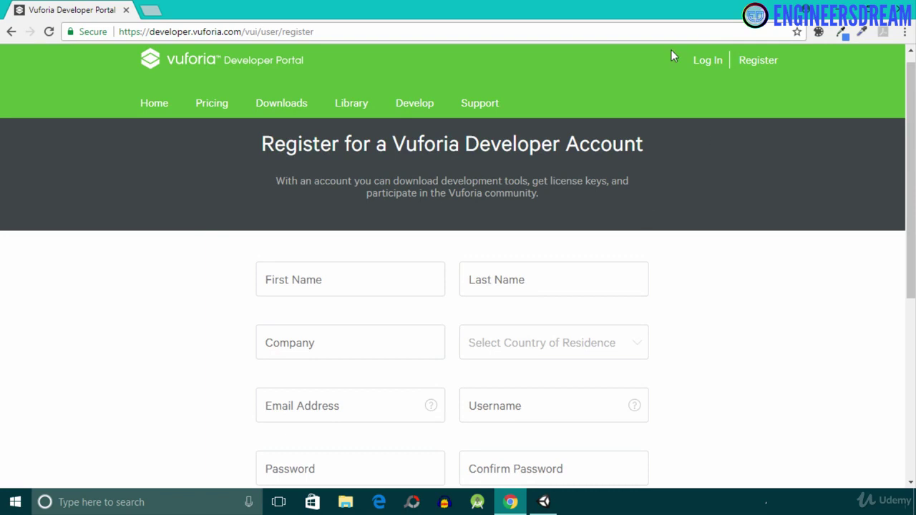
{"action": "scroll", "coordinate": [716, 122], "scroll_direction": "up", "scroll_amount": 1}
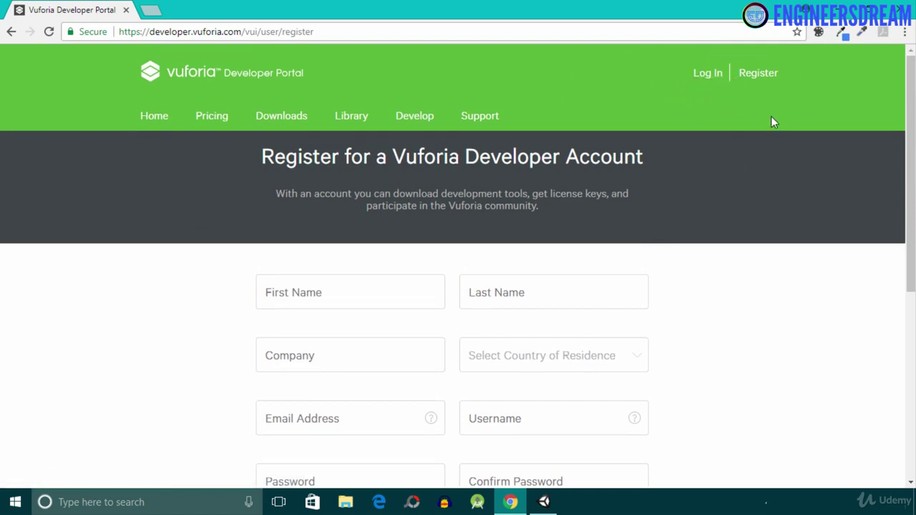
{"action": "left_click", "coordinate": [710, 73]}
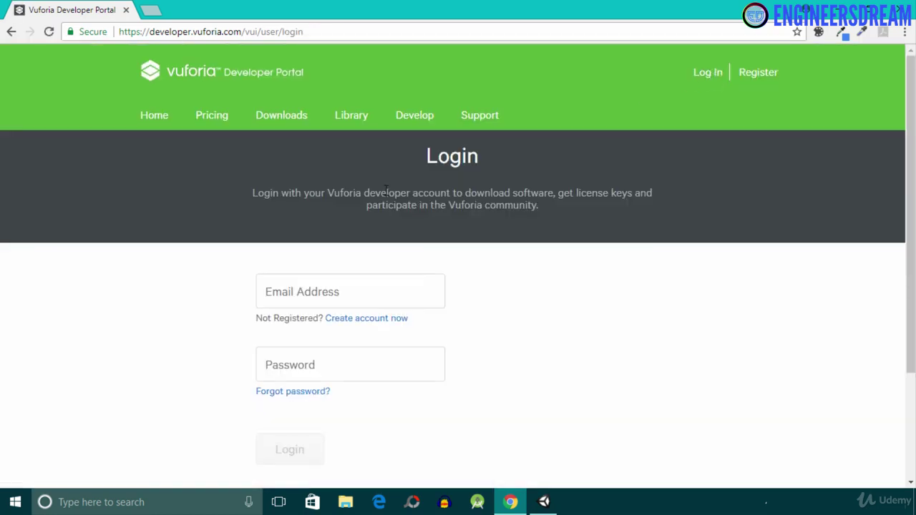
Step: Log into the Vuforia Developer Portal with the saved e-mail and account password
{"action": "scroll", "coordinate": [328, 209], "scroll_direction": "down", "scroll_amount": 1}
{"action": "left_click", "coordinate": [319, 222]}
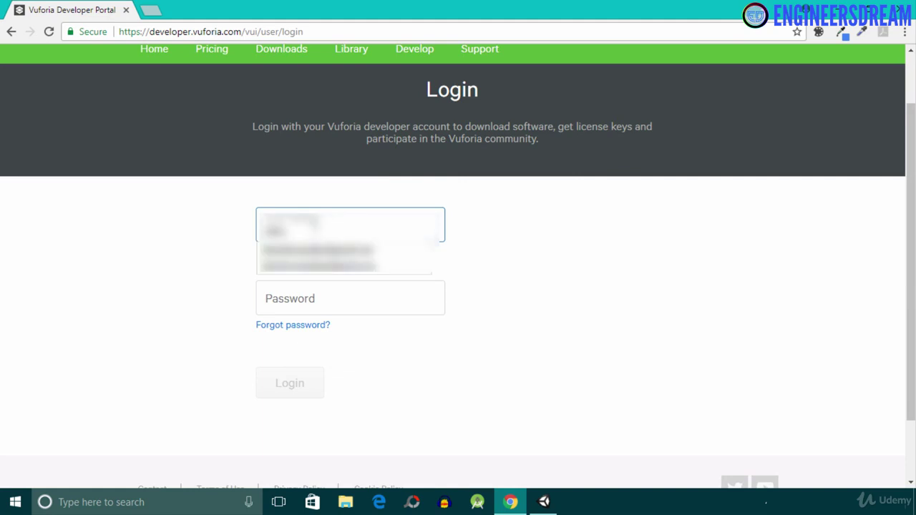
{"action": "left_click", "coordinate": [358, 250]}
{"action": "left_click", "coordinate": [350, 299]}
{"action": "type", "text": "•••••••••••"}
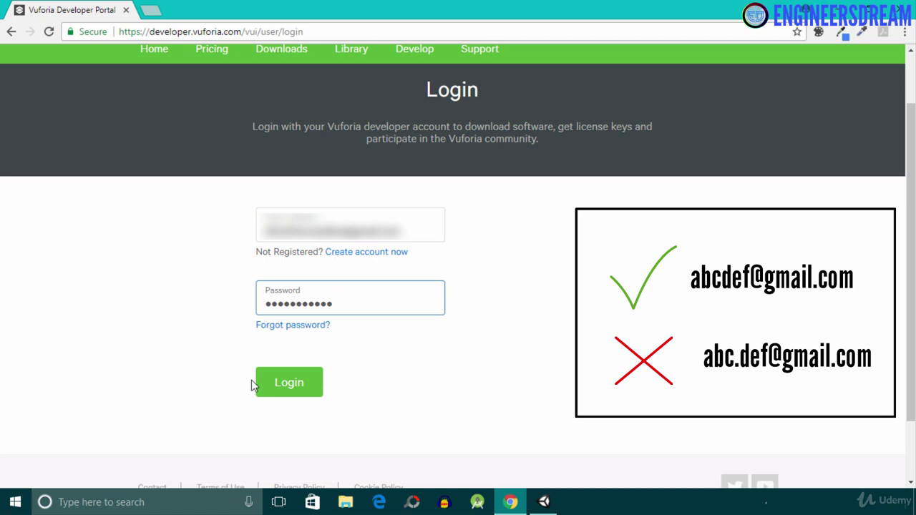
{"action": "left_click", "coordinate": [300, 387]}
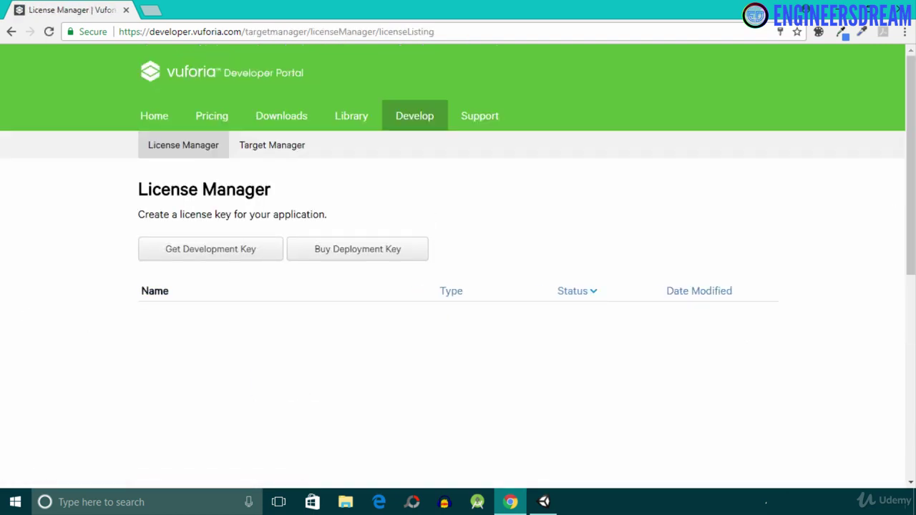
Step: Start a new free development license key and name the app ARONE
{"action": "left_click", "coordinate": [209, 260]}
{"action": "left_click", "coordinate": [214, 258]}
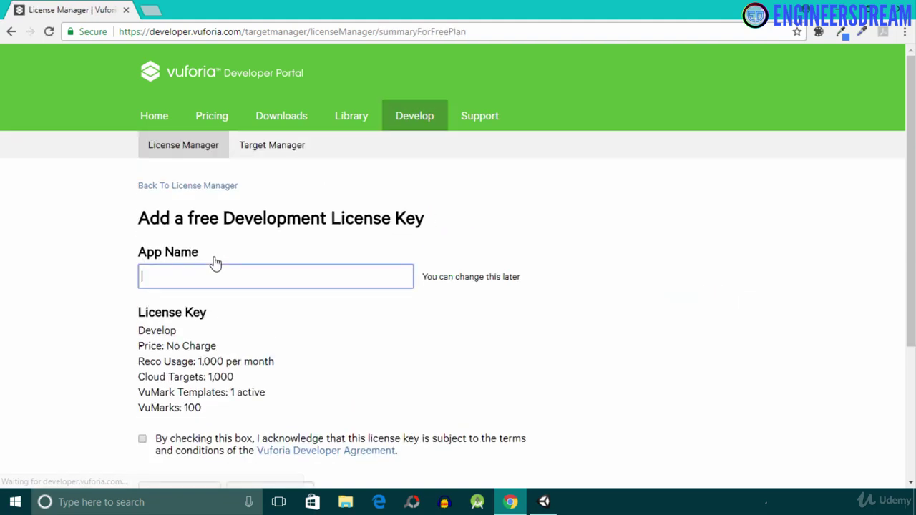
{"action": "type", "text": "ARONE"}
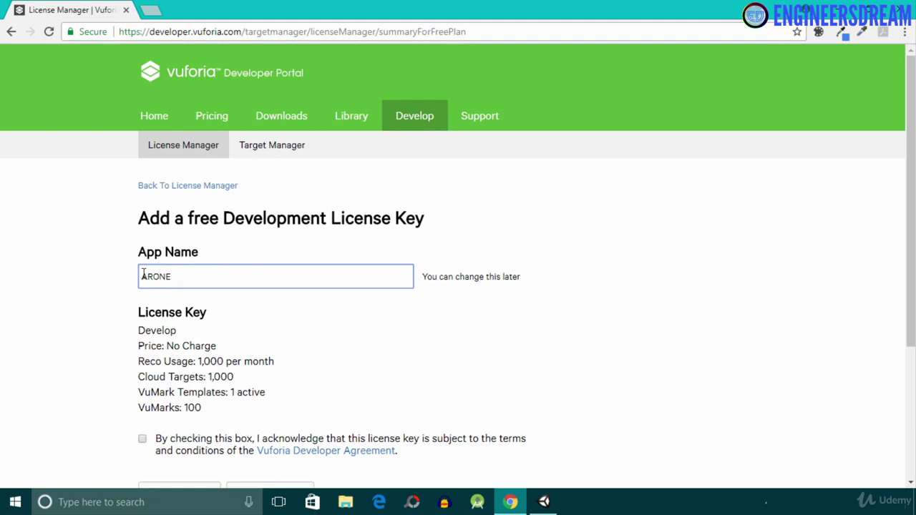
{"action": "scroll", "coordinate": [151, 285], "scroll_direction": "down", "scroll_amount": 2}
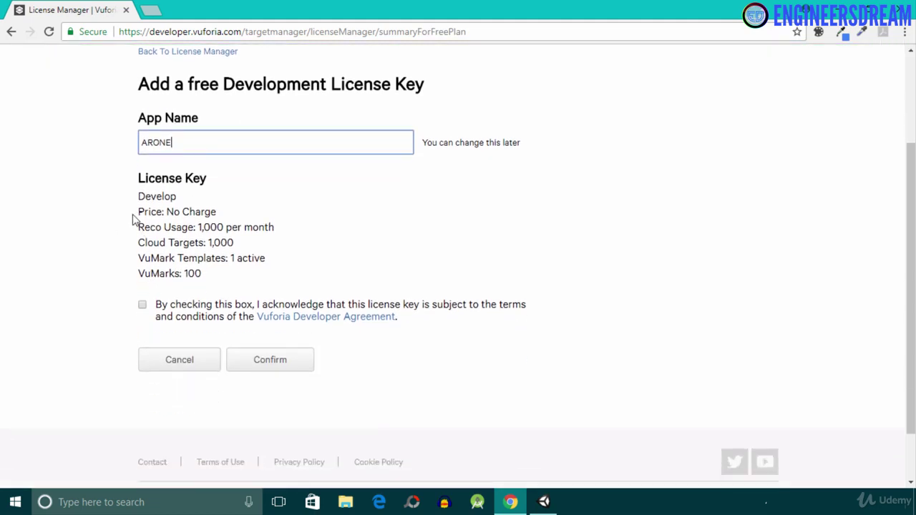
{"action": "left_click", "coordinate": [156, 187]}
Step: Review the free plan's no-charge price and usage limits, accept the agreement, and confirm the key
{"action": "left_click_drag", "start_coordinate": [156, 188], "coordinate": [284, 282]}
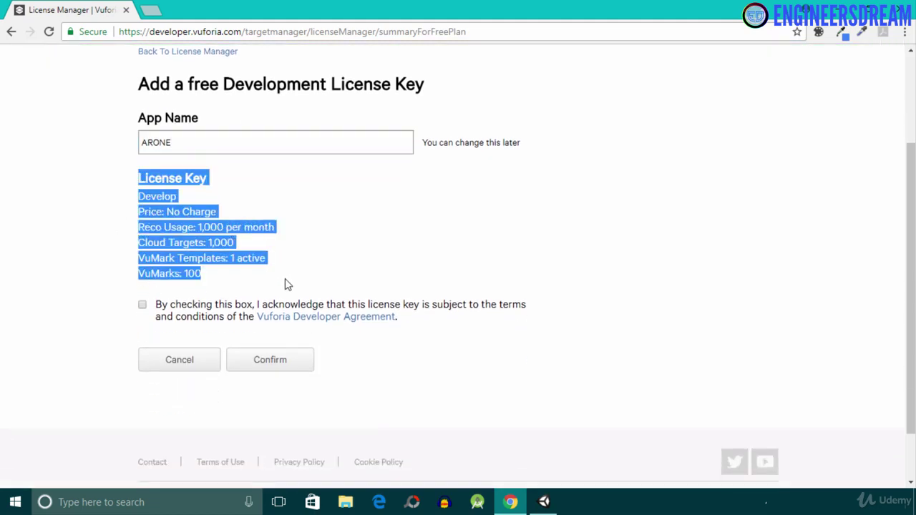
{"action": "left_click", "coordinate": [164, 211]}
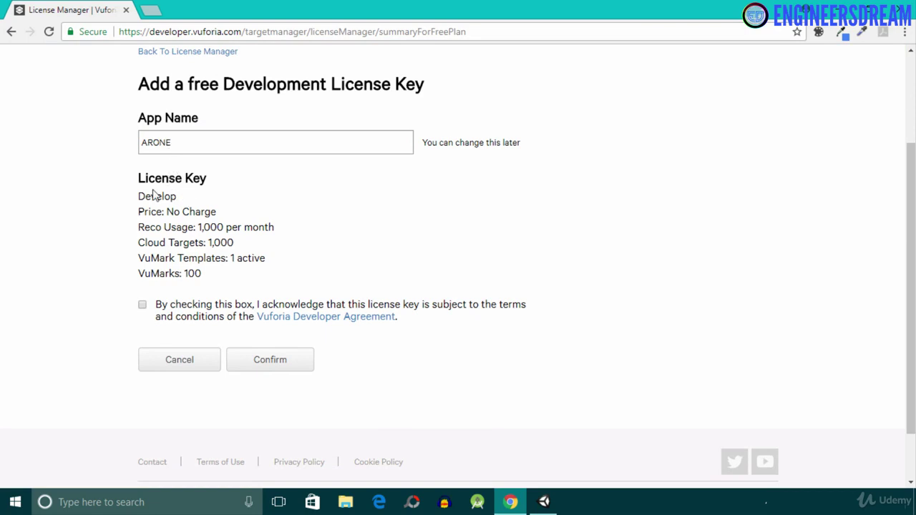
{"action": "left_click_drag", "start_coordinate": [136, 219], "coordinate": [235, 209]}
{"action": "left_click", "coordinate": [236, 212]}
{"action": "left_click_drag", "start_coordinate": [139, 229], "coordinate": [216, 275]}
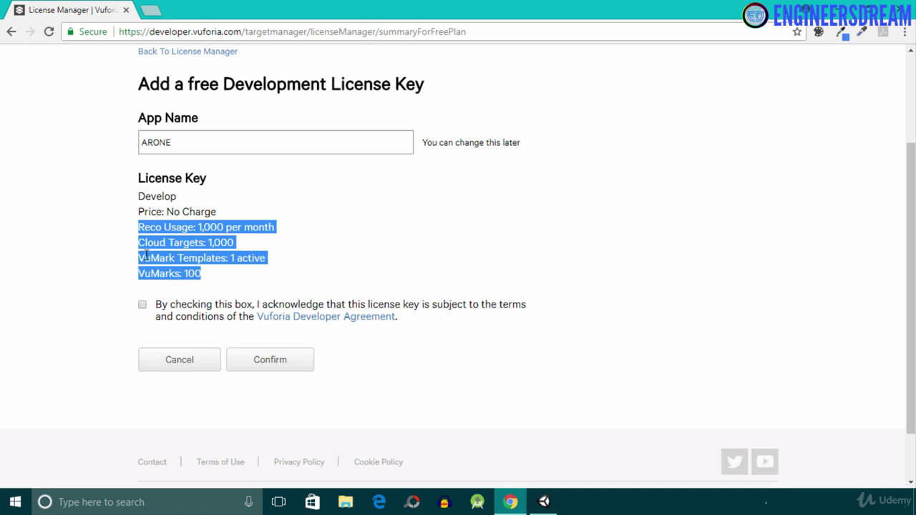
{"action": "left_click", "coordinate": [214, 228]}
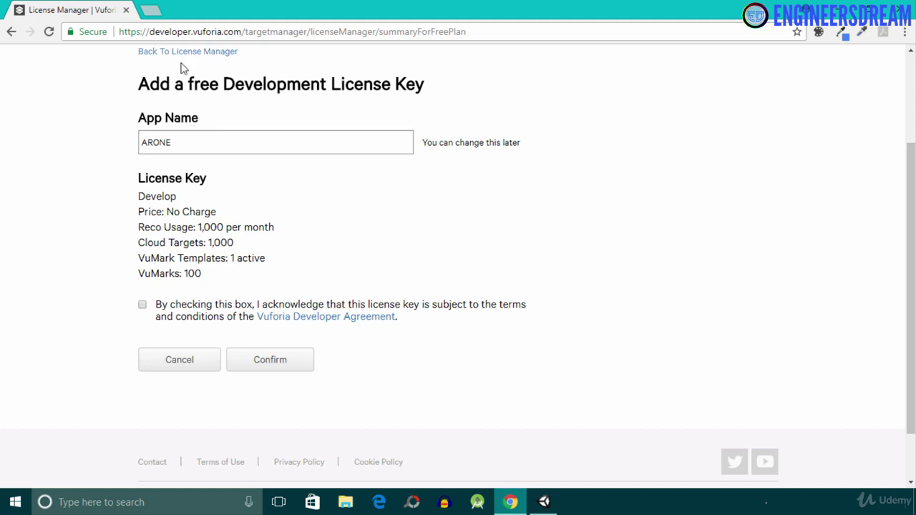
{"action": "left_click", "coordinate": [143, 306]}
{"action": "left_click", "coordinate": [276, 371]}
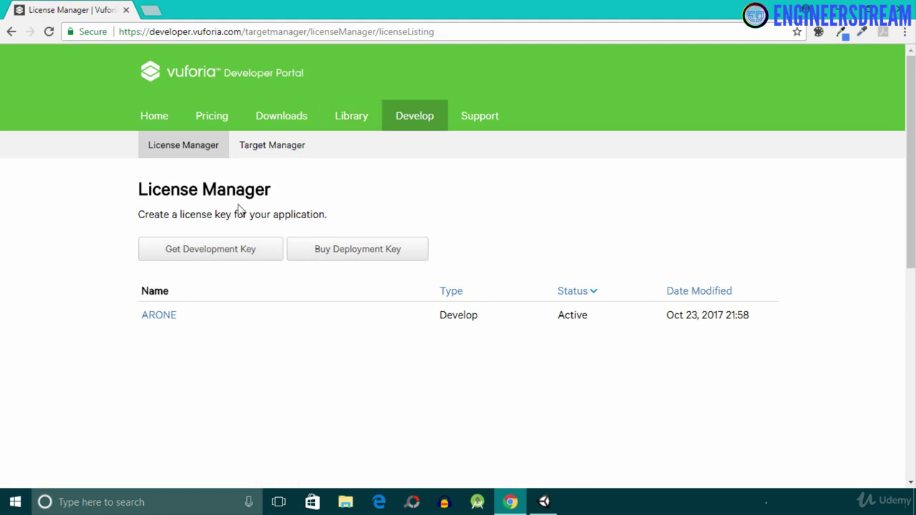
Step: Copy the full ARONE license key from its details page and return to the Unity editor
{"action": "left_click", "coordinate": [159, 317]}
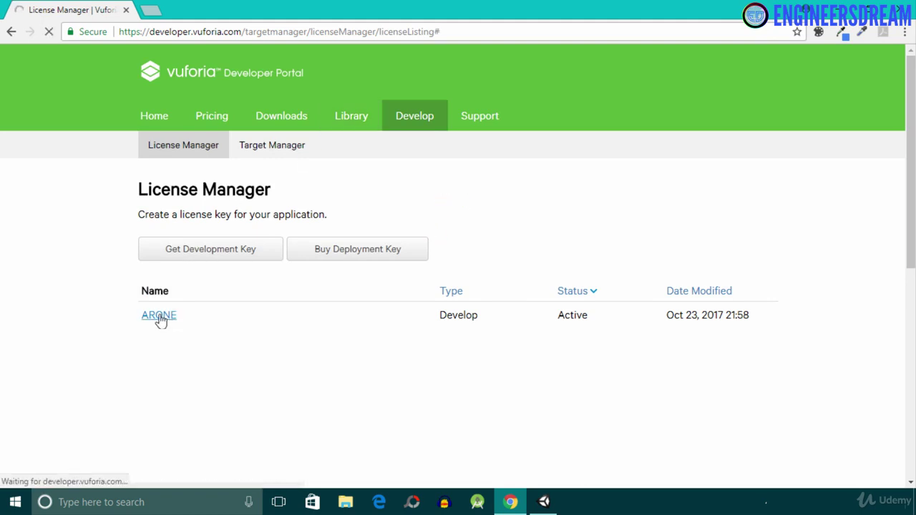
{"action": "scroll", "coordinate": [161, 322], "scroll_direction": "down", "scroll_amount": 1}
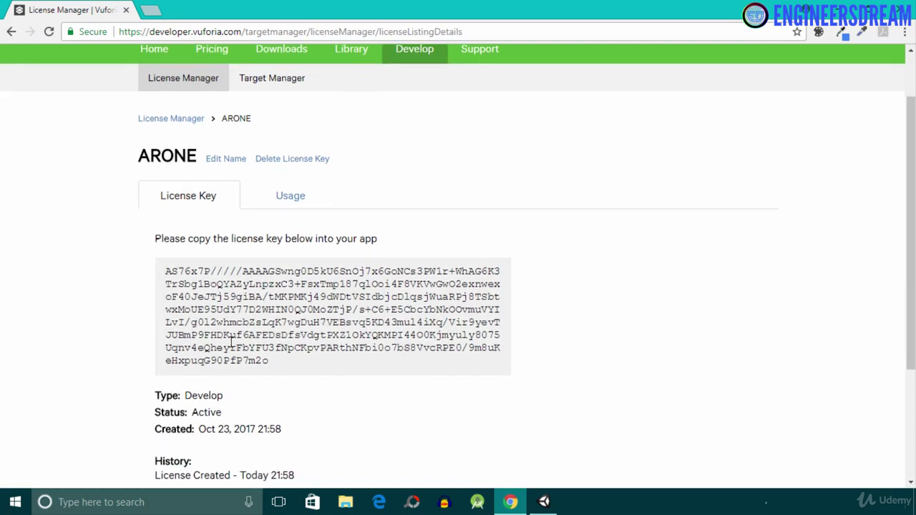
{"action": "left_click_drag", "start_coordinate": [277, 369], "coordinate": [159, 272]}
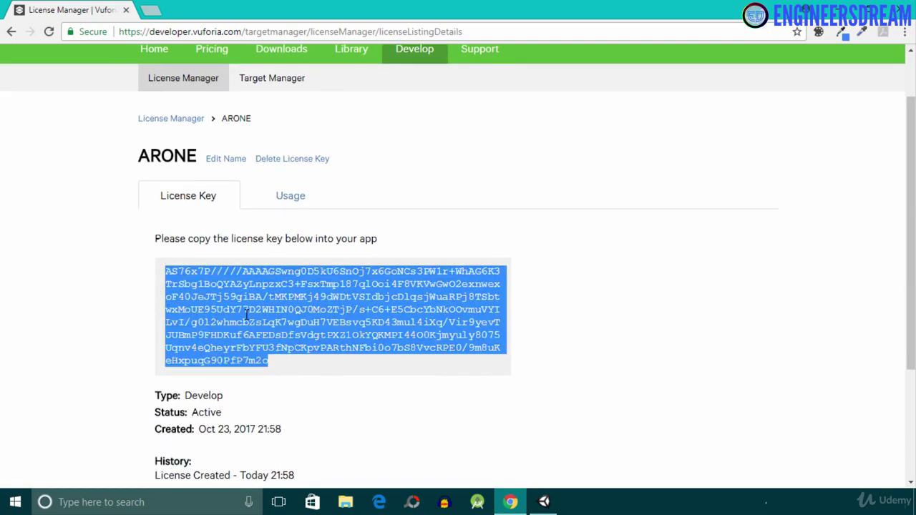
{"action": "right_click", "coordinate": [225, 279]}
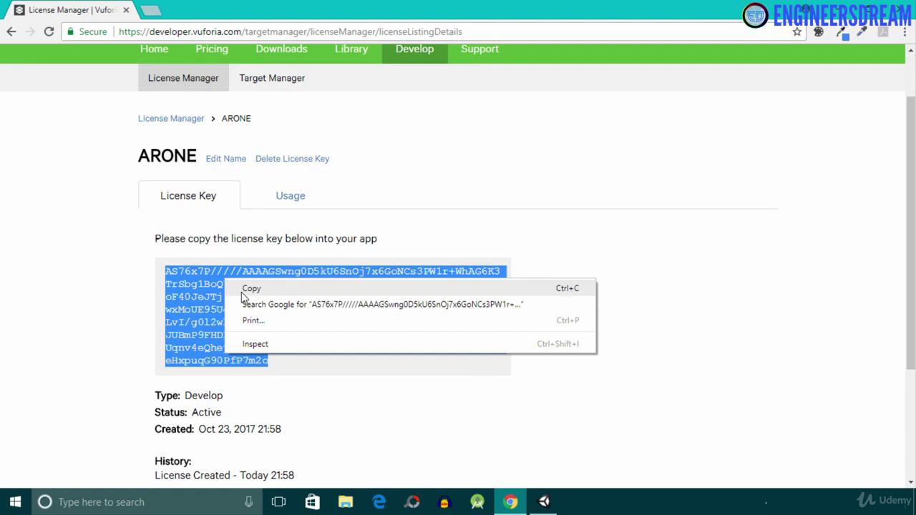
{"action": "left_click", "coordinate": [251, 288]}
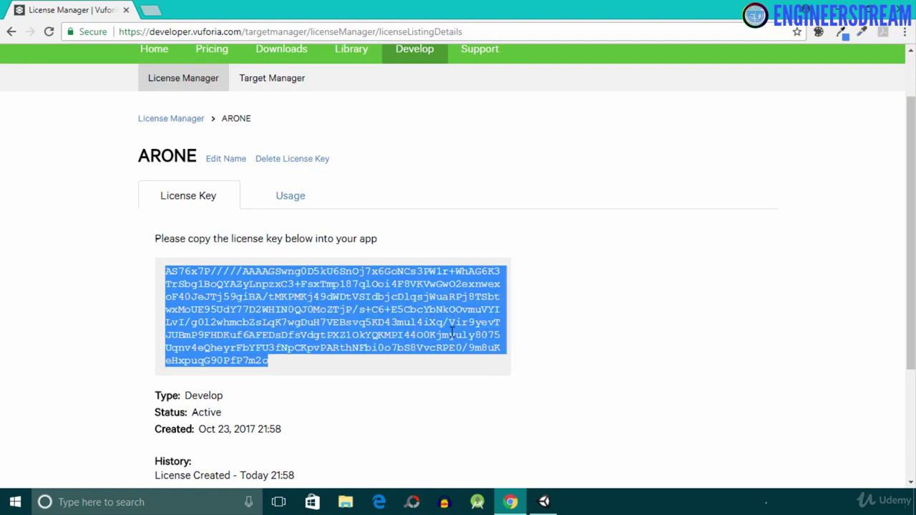
{"action": "left_click", "coordinate": [543, 502]}
Step: Select the ARCamera object and open its Vuforia configuration settings
{"action": "left_click", "coordinate": [40, 104]}
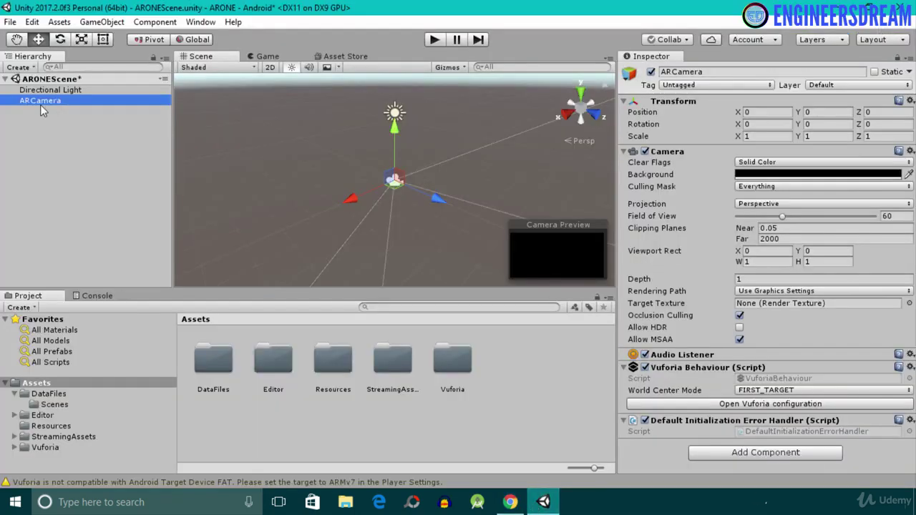
{"action": "left_click", "coordinate": [41, 123]}
{"action": "left_click", "coordinate": [35, 103]}
{"action": "left_click", "coordinate": [771, 405]}
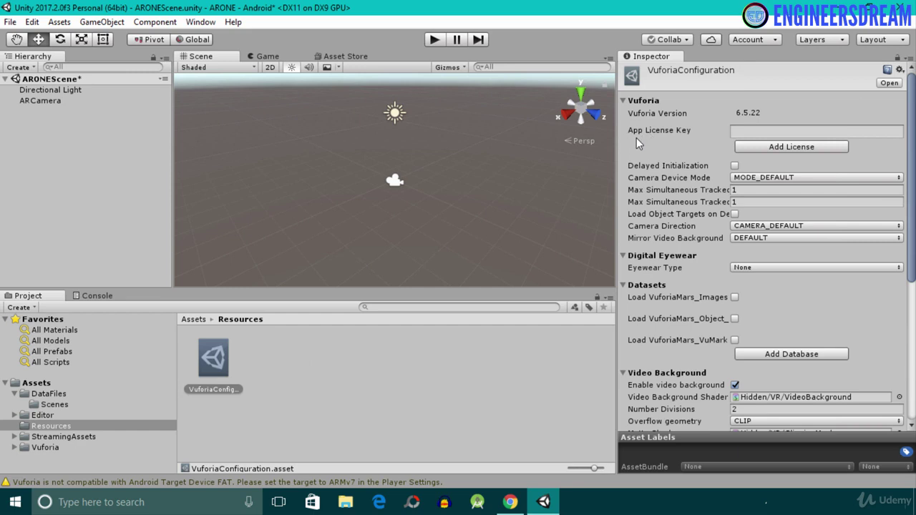
Step: Paste the ARONE key into App License Key, save ARONEScene, and run Play mode
{"action": "left_click", "coordinate": [761, 133]}
{"action": "right_click", "coordinate": [762, 135]}
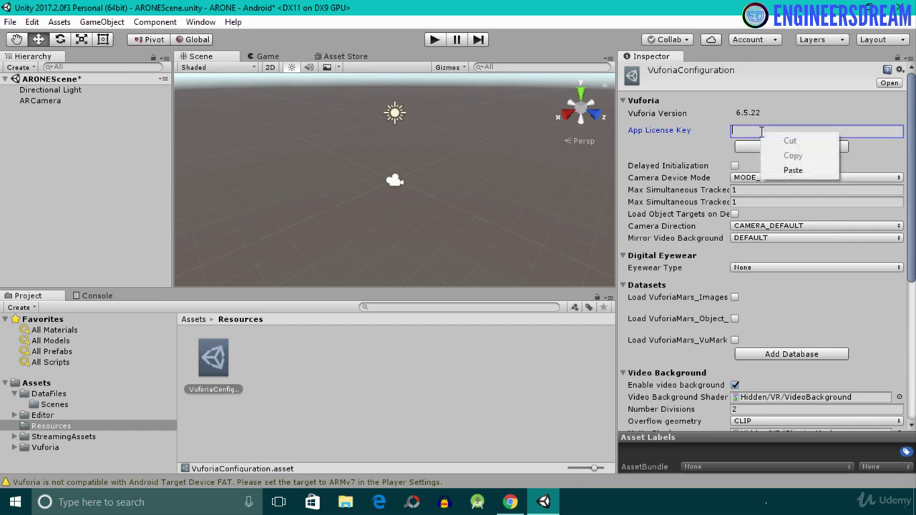
{"action": "left_click", "coordinate": [792, 171]}
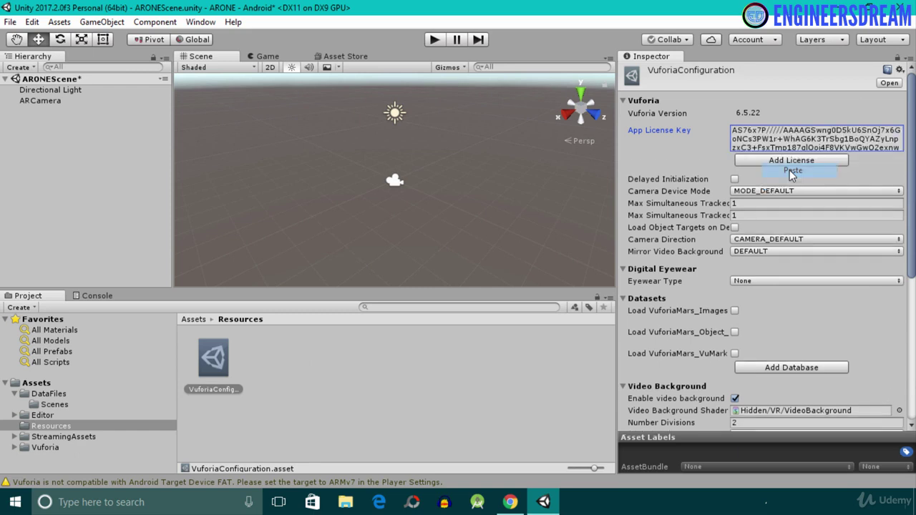
{"action": "key", "text": "ctrl+s"}
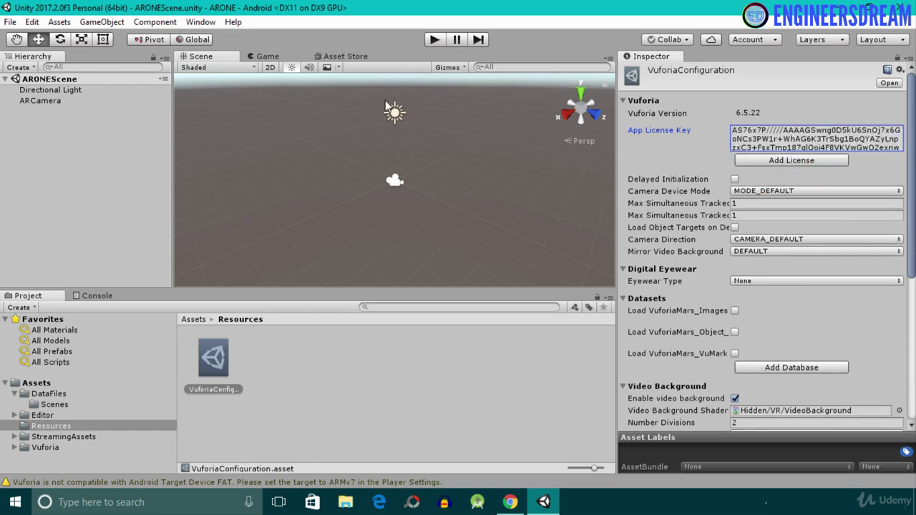
{"action": "left_click", "coordinate": [436, 40]}
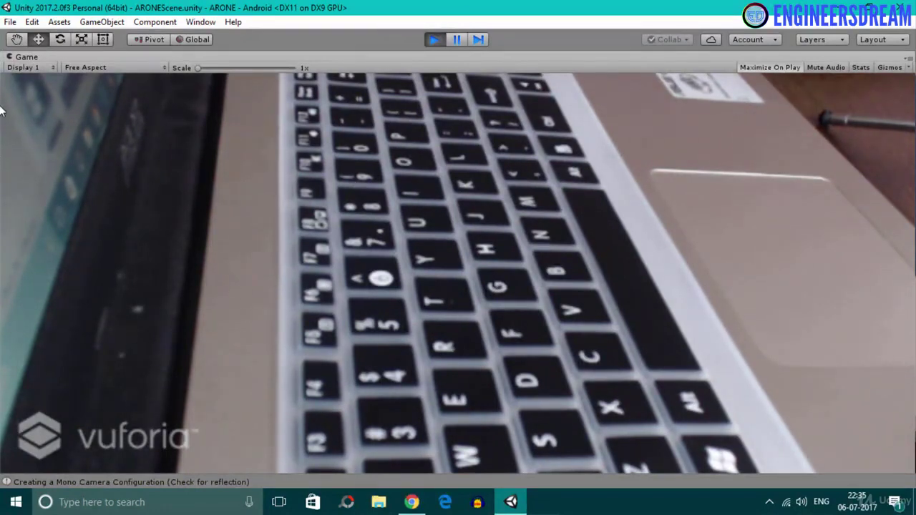
{"action": "left_click", "coordinate": [435, 40]}
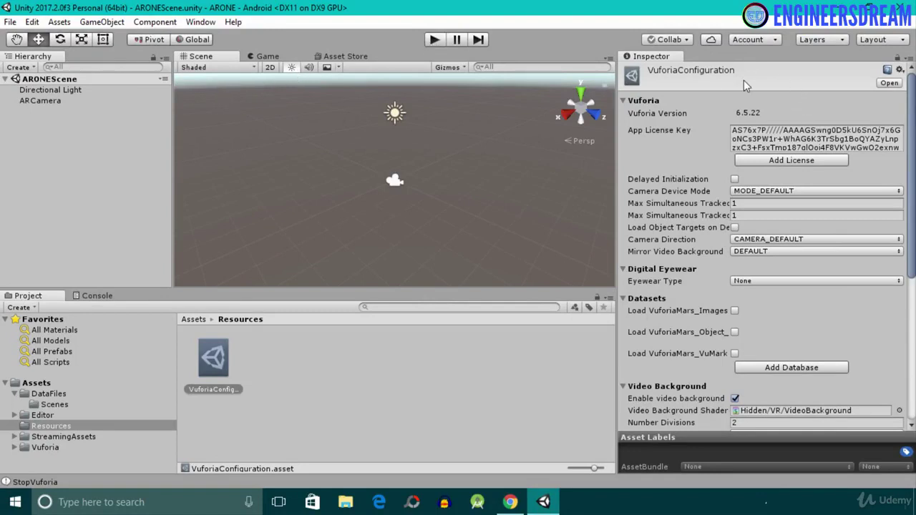
{"action": "scroll", "coordinate": [894, 142], "scroll_direction": "down", "scroll_amount": 10}
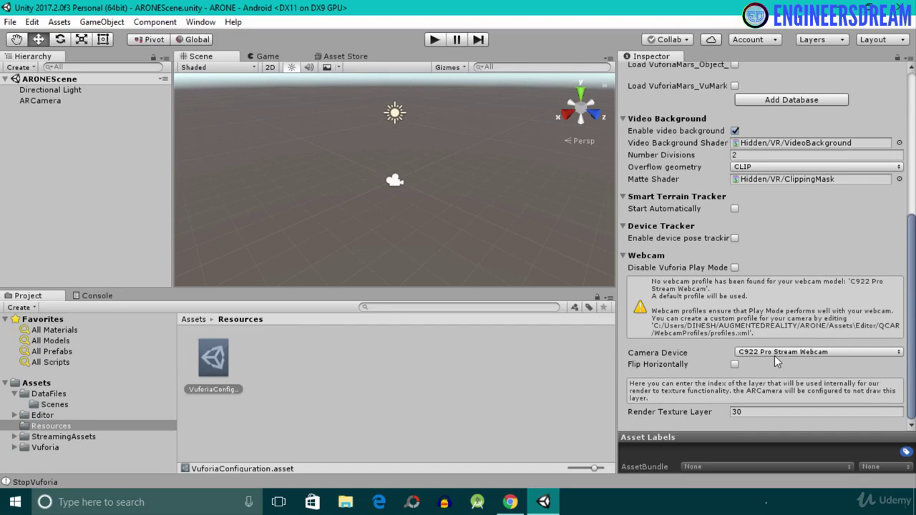
{"action": "left_click", "coordinate": [806, 352]}
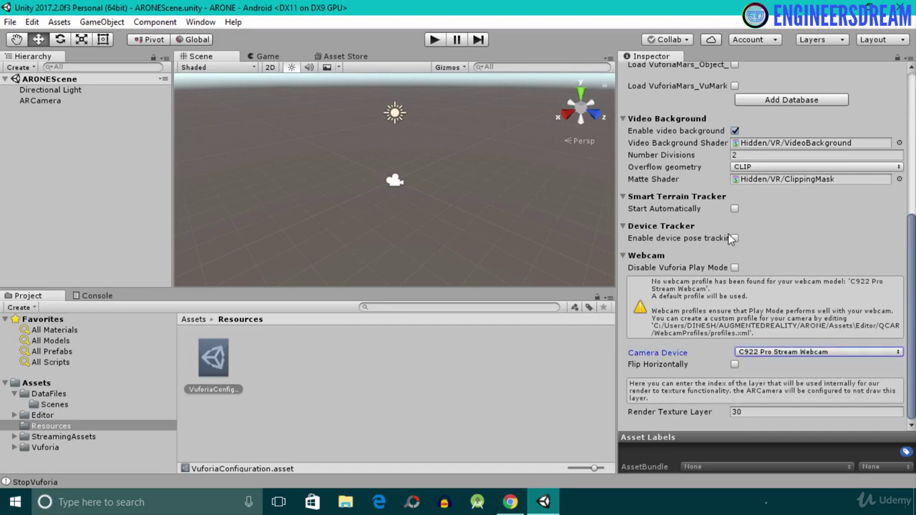